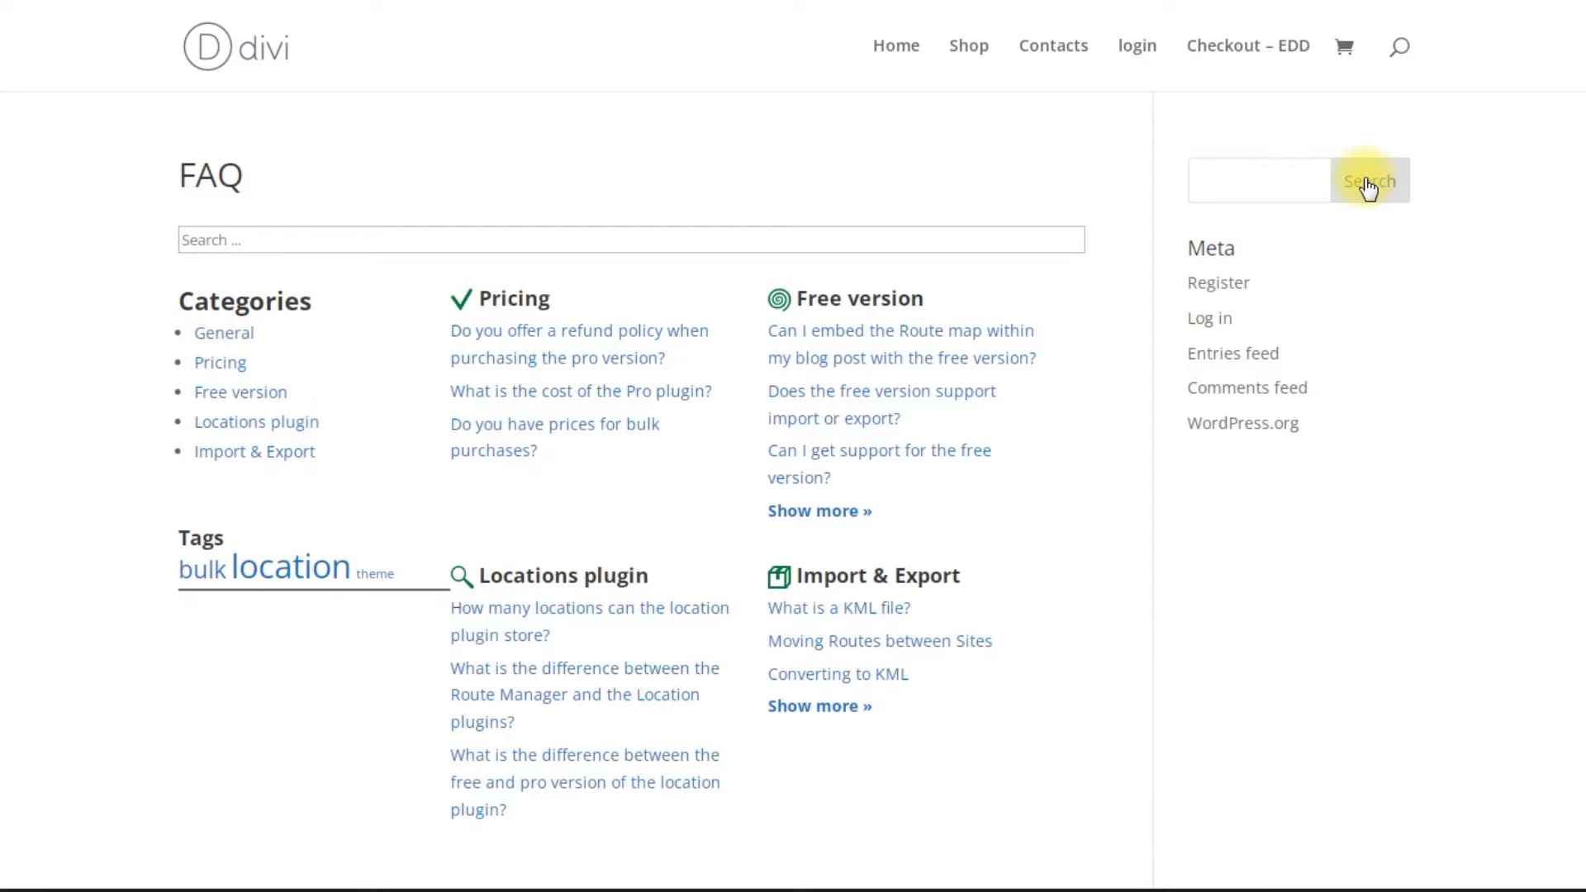
Step: Search the site from its header for the misspelled name "Banister Crumblebench"
click(1400, 52)
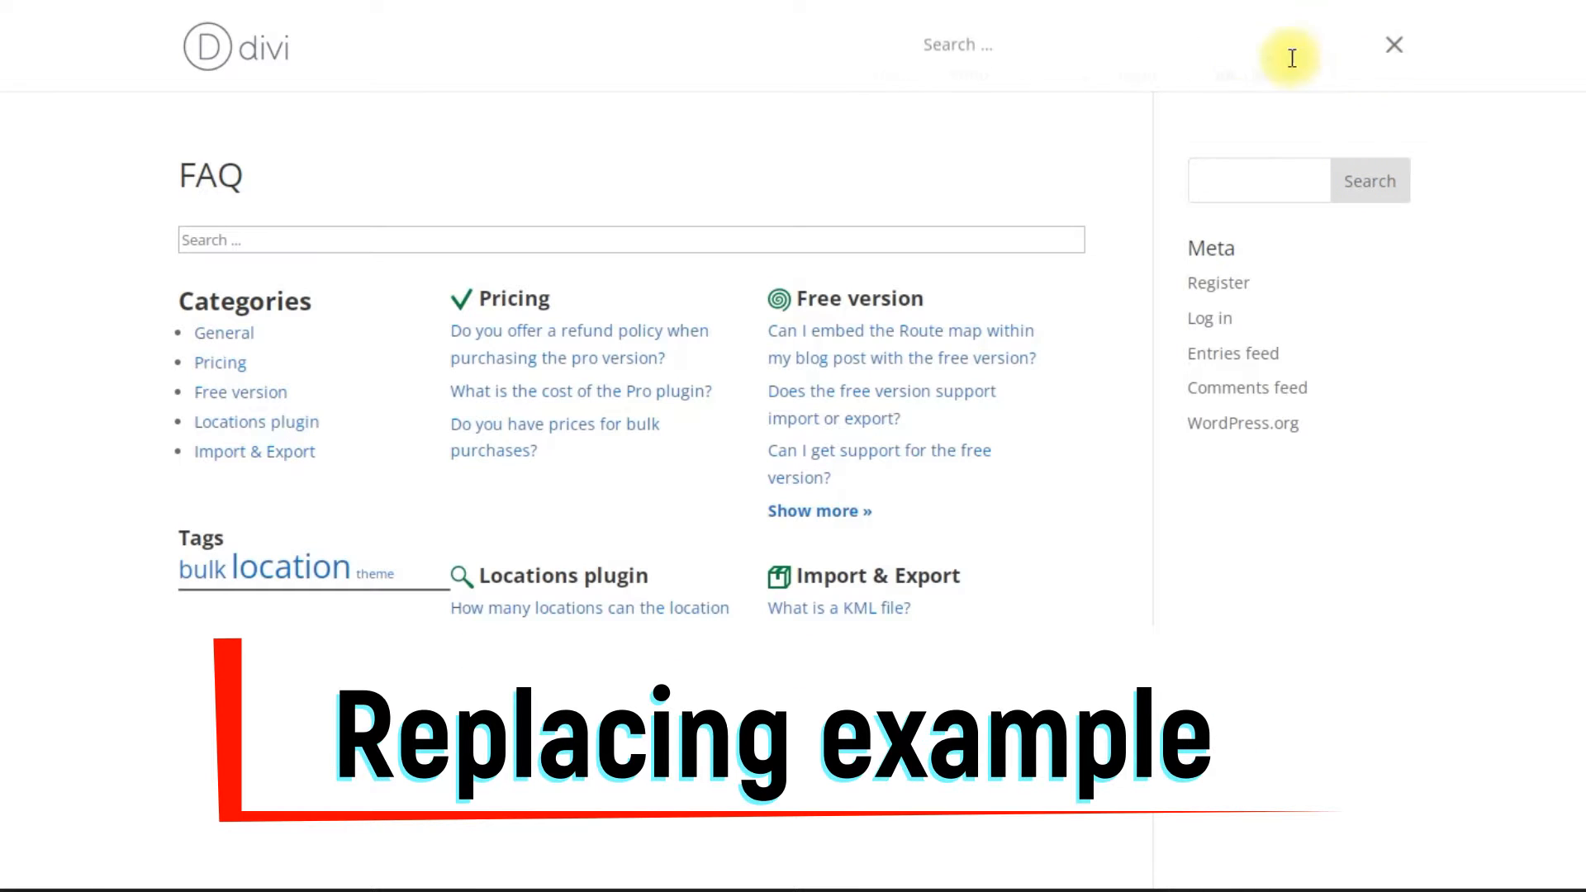
text(Banister Crumblebench)
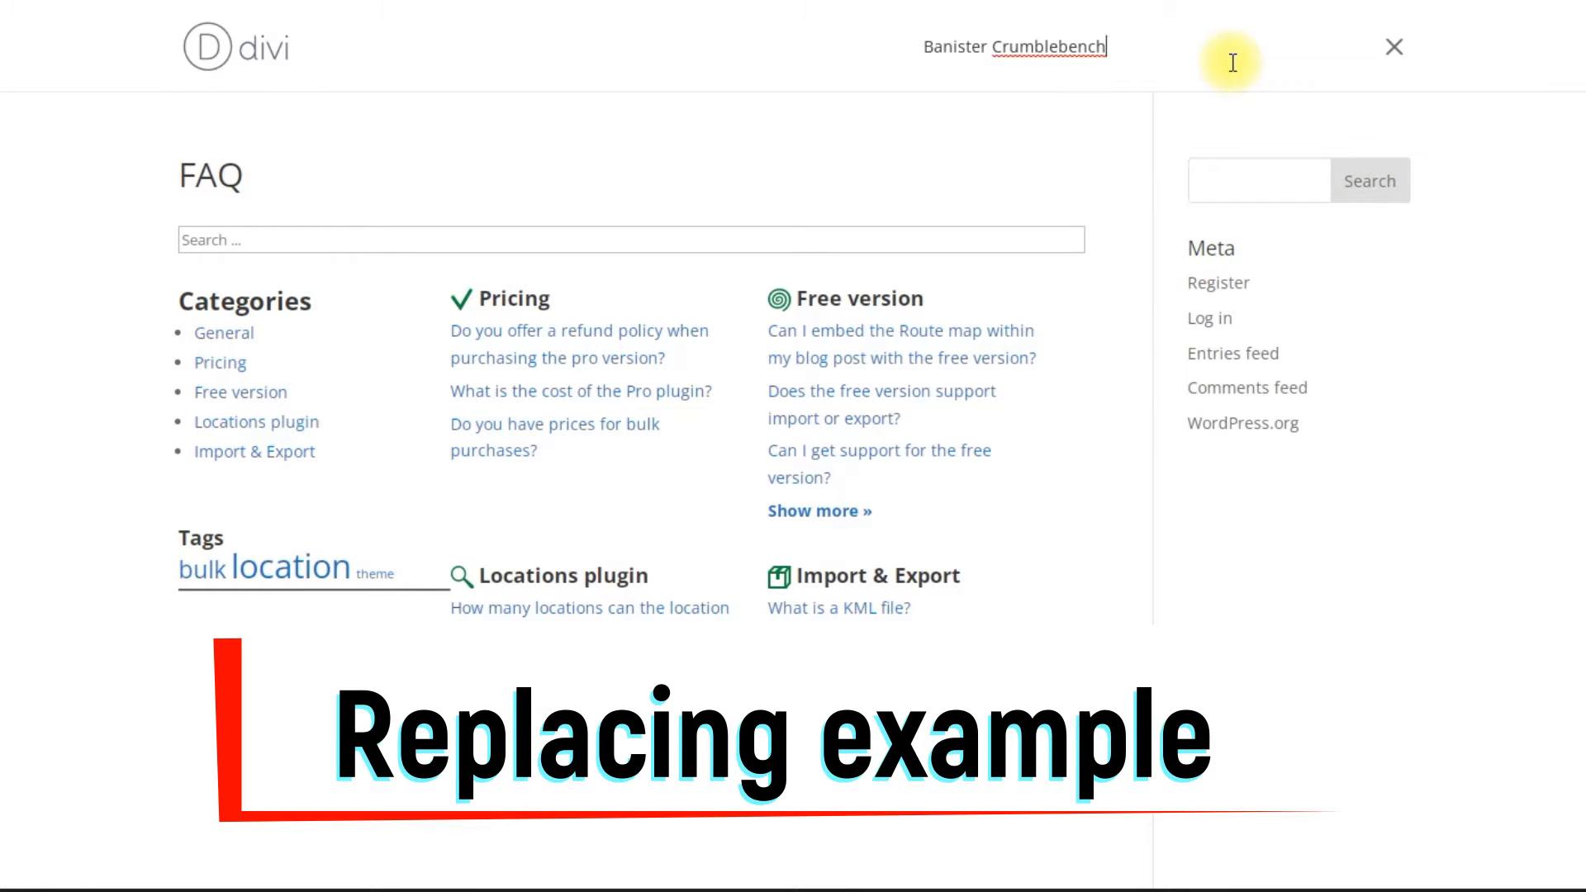
key(Return)
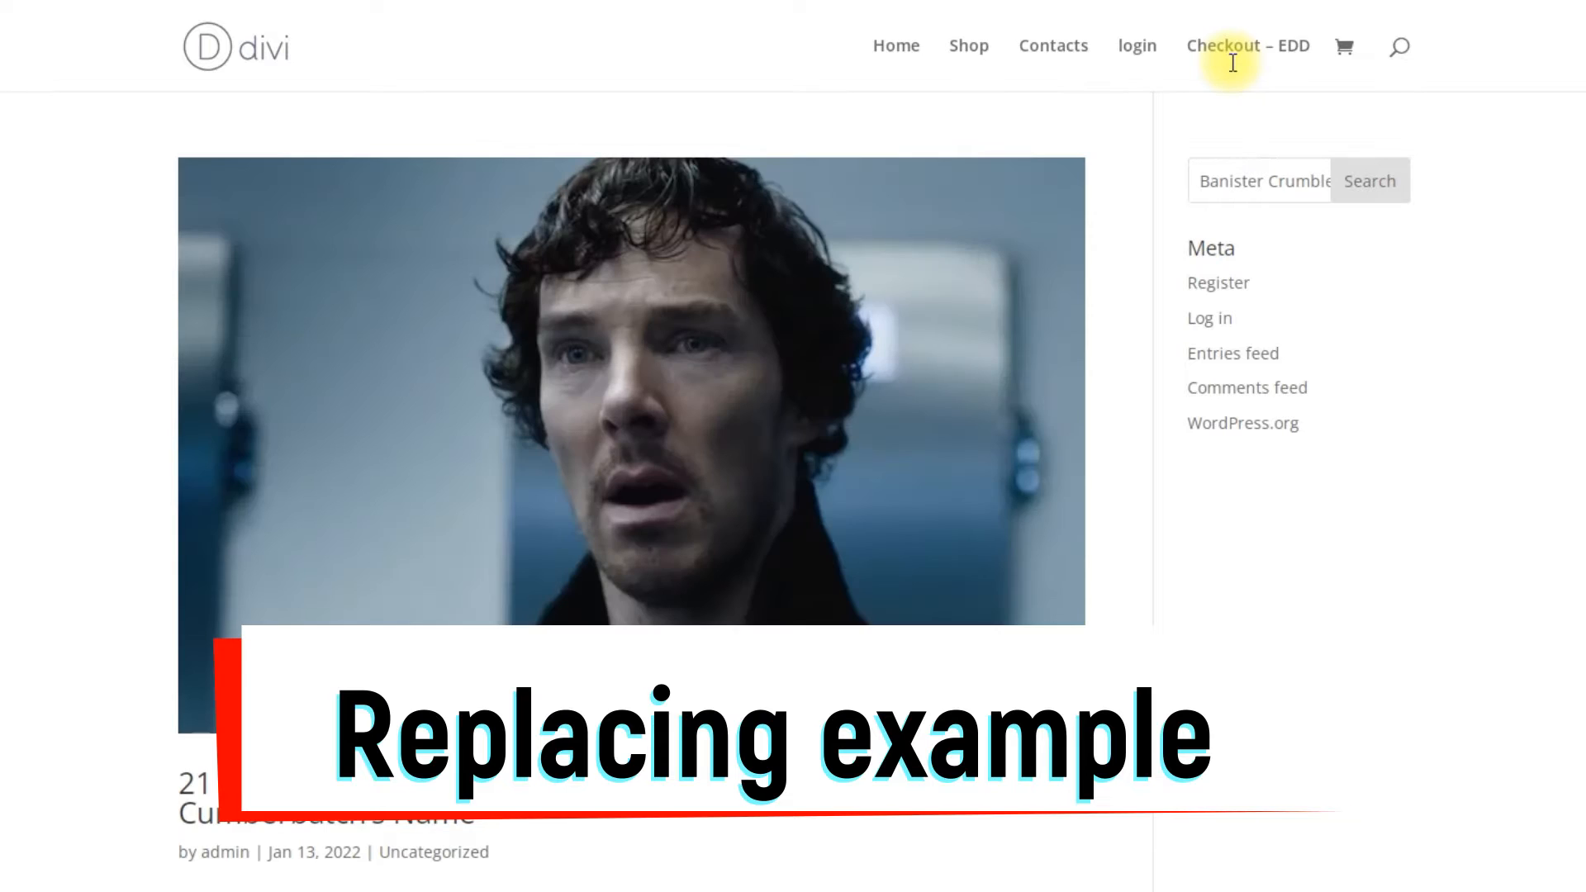
Step: Copy the previous search term, replace it with "donald t", and search for the suggested term "Donald Trump"
click(1394, 50)
triple_click(1320, 56)
key(ctrl+c)
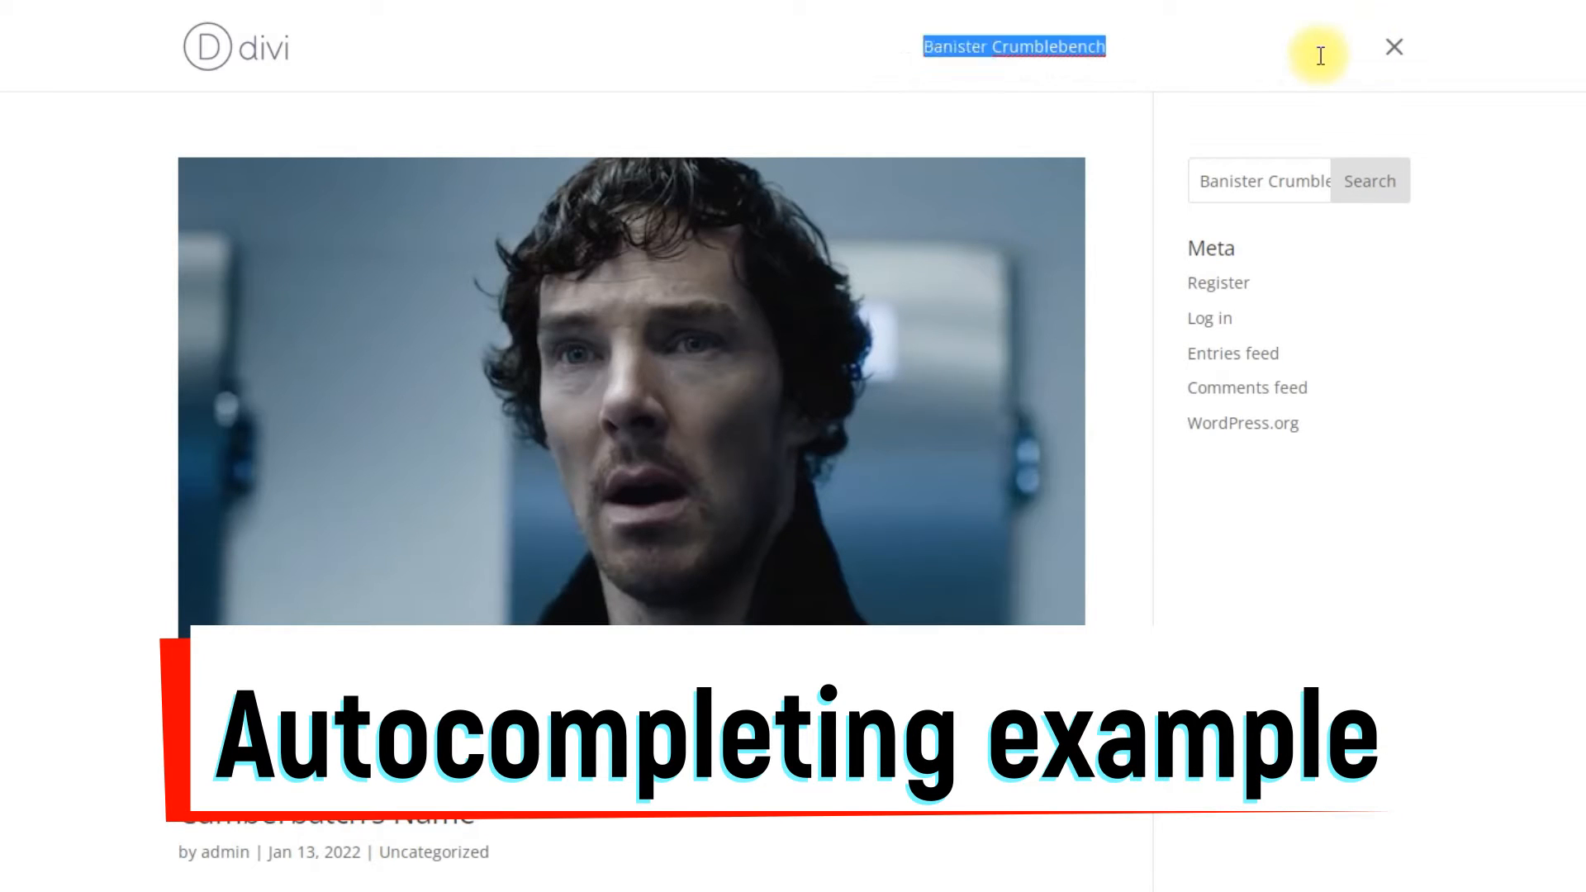
text(do)
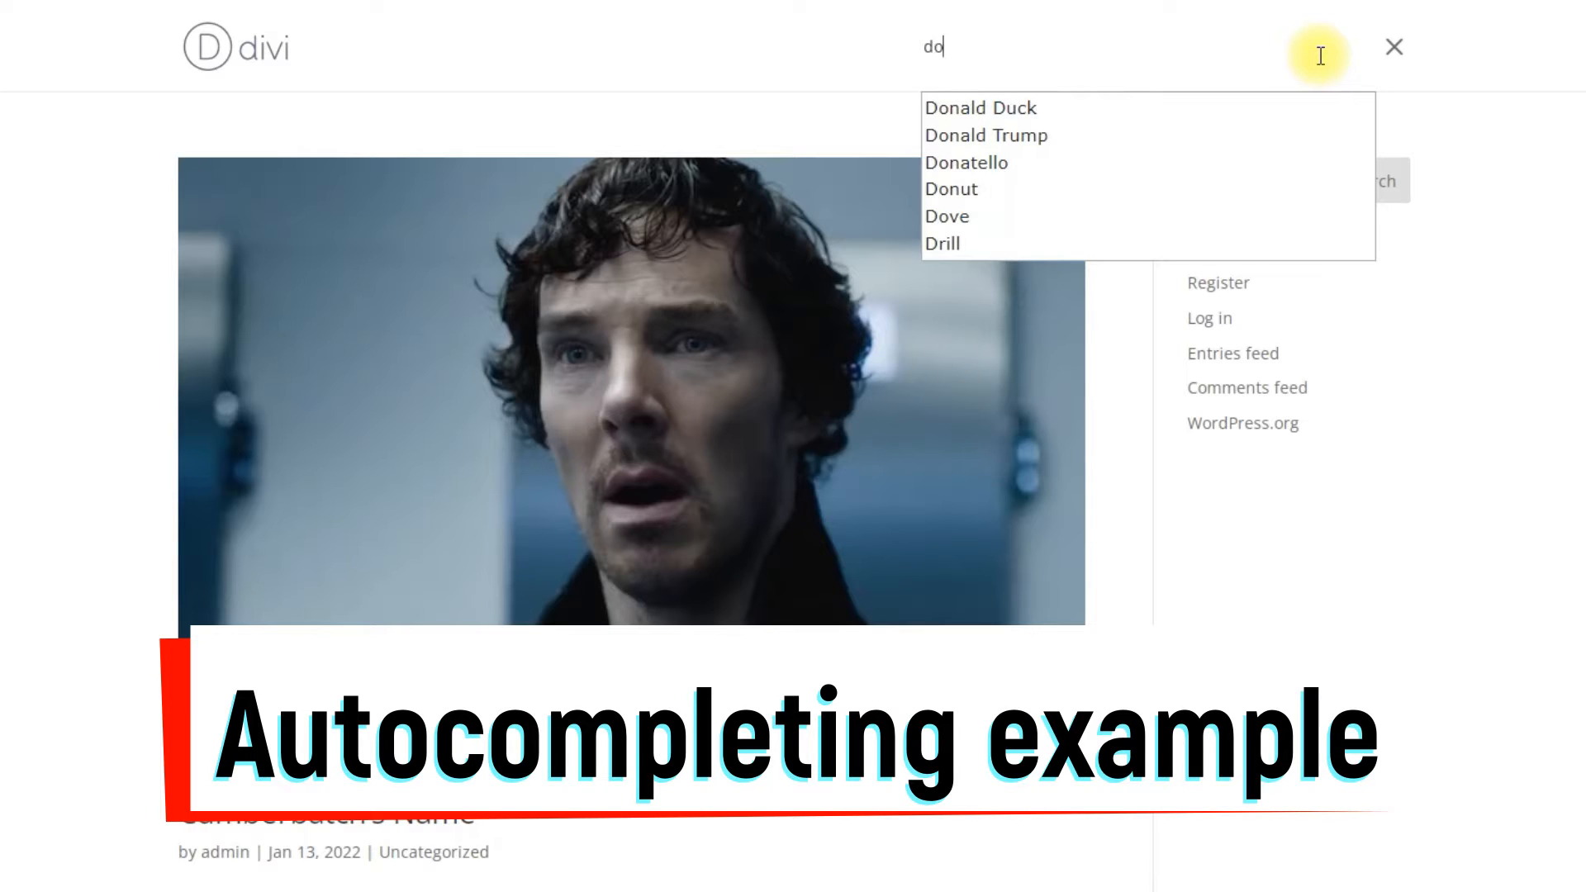
text(na)
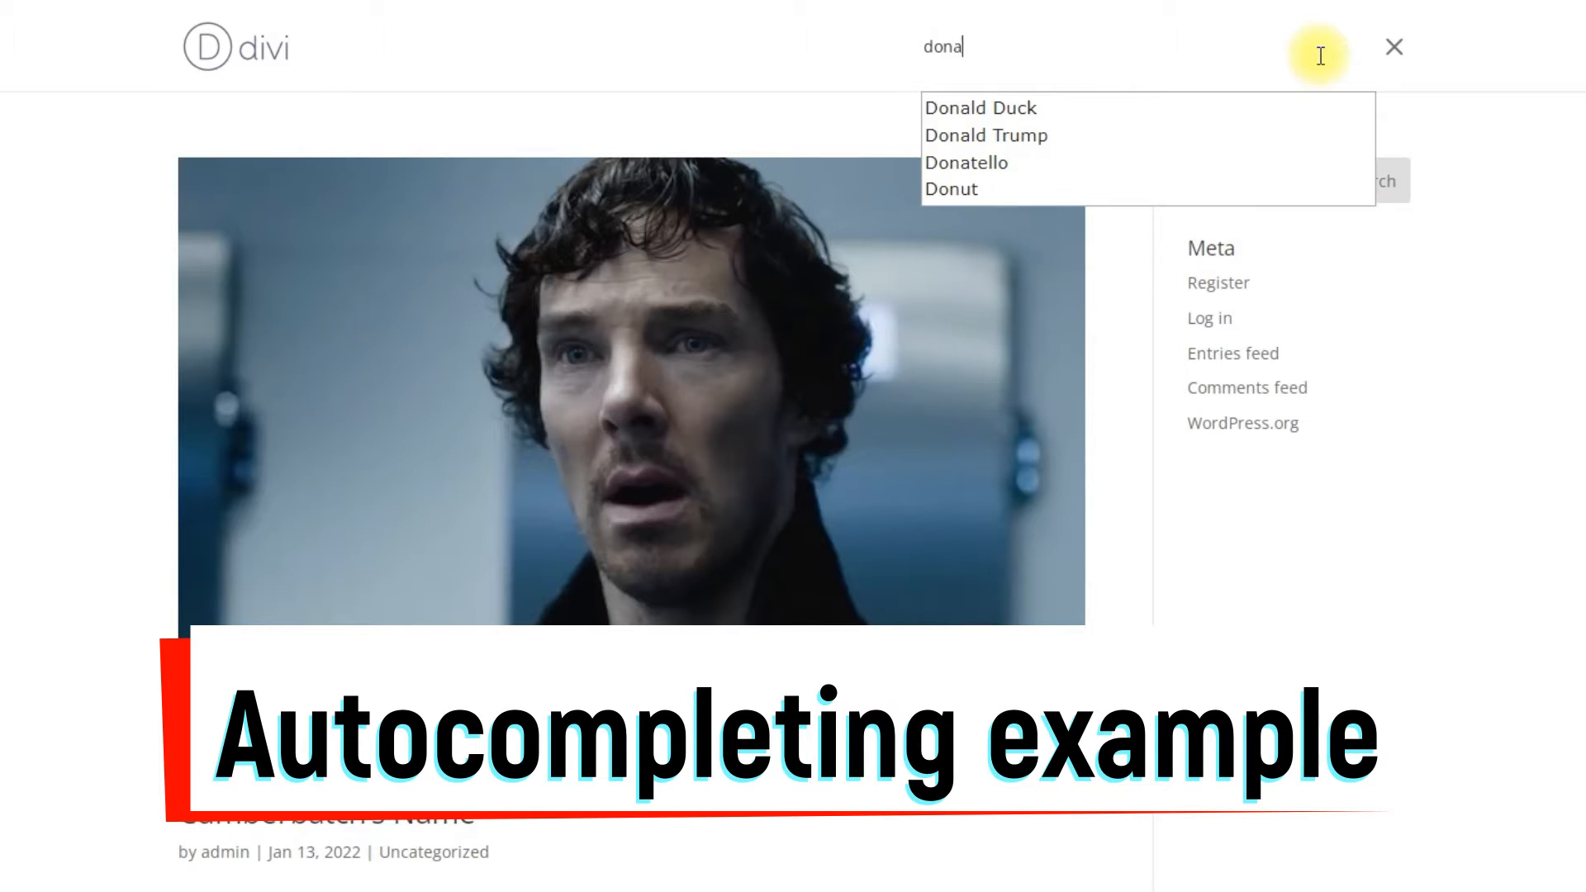
text(ld)
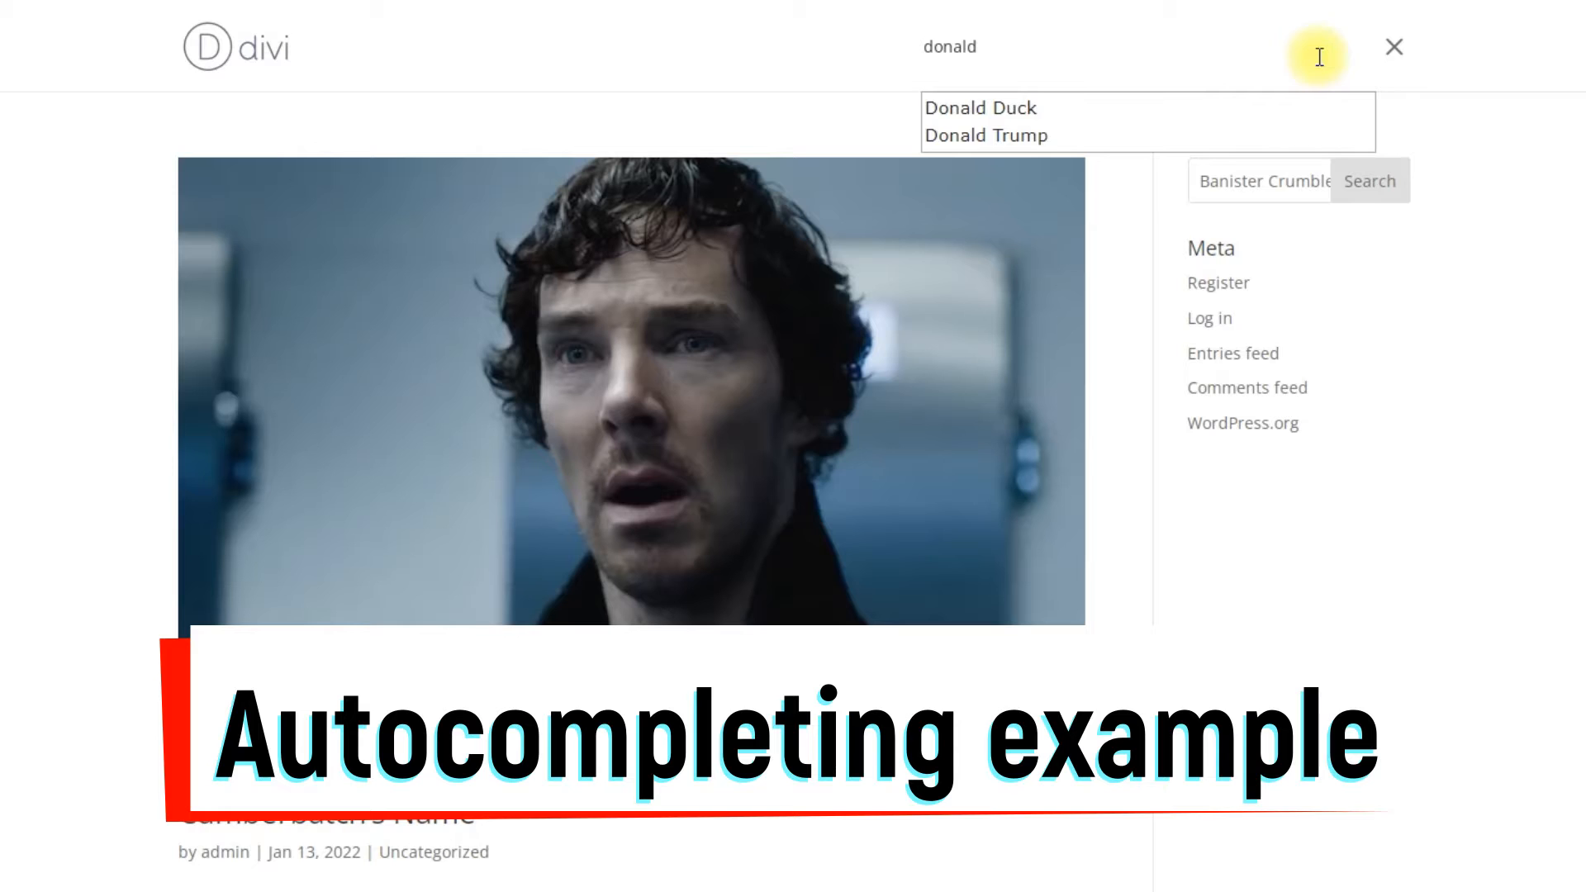
text( t)
key(Down)
key(Return)
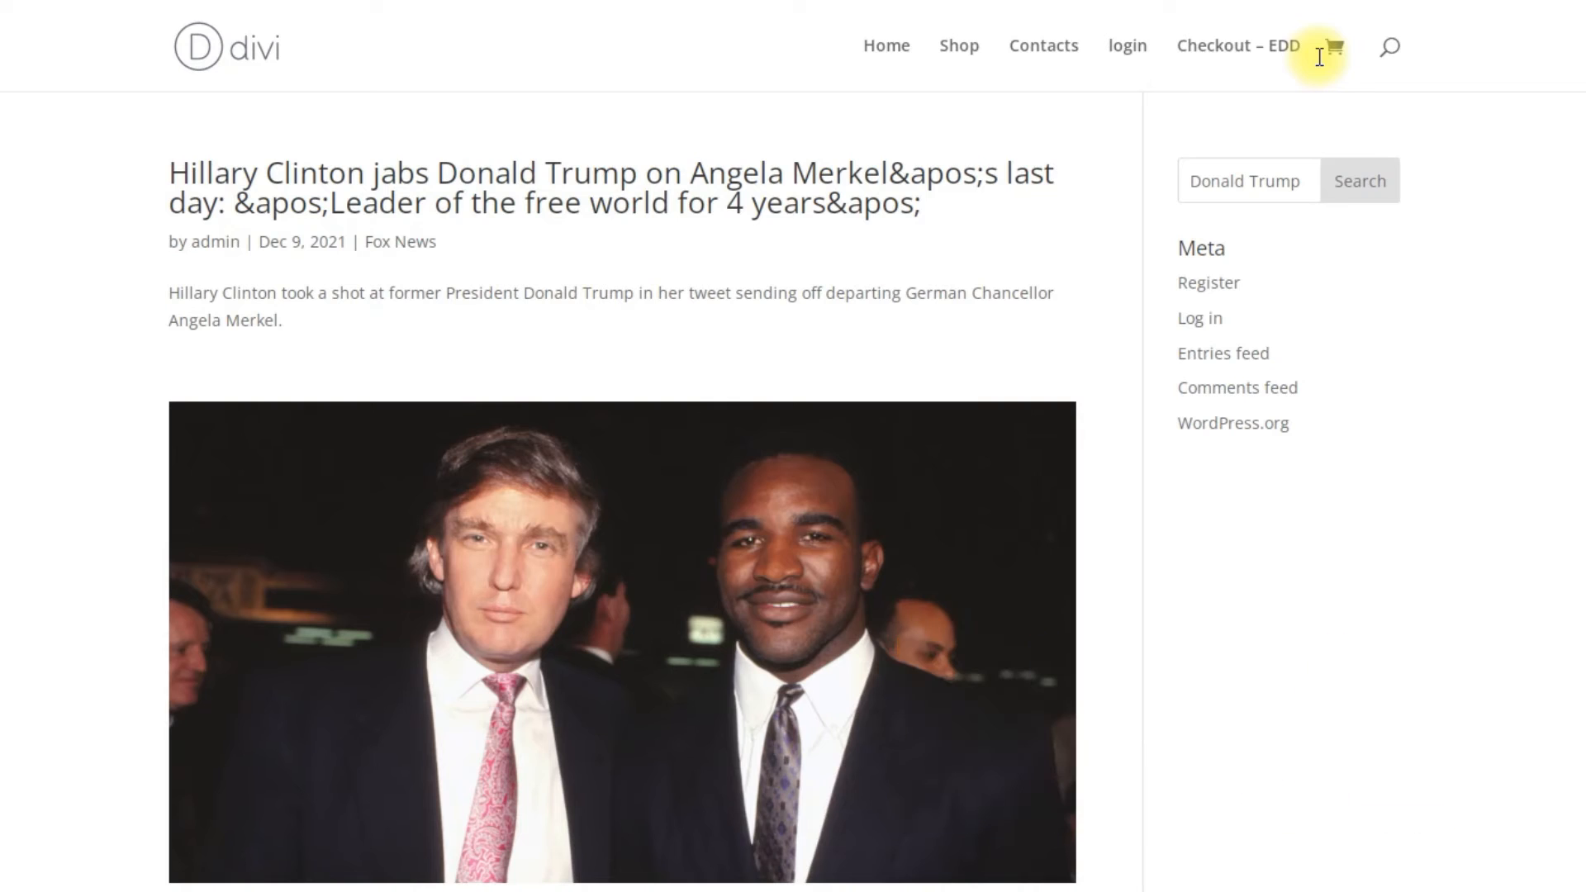
Step: Replace the header search term with "Lord Voldemort" and run the search
click(1389, 50)
key(ctrl+a)
text(Lord Voldemort)
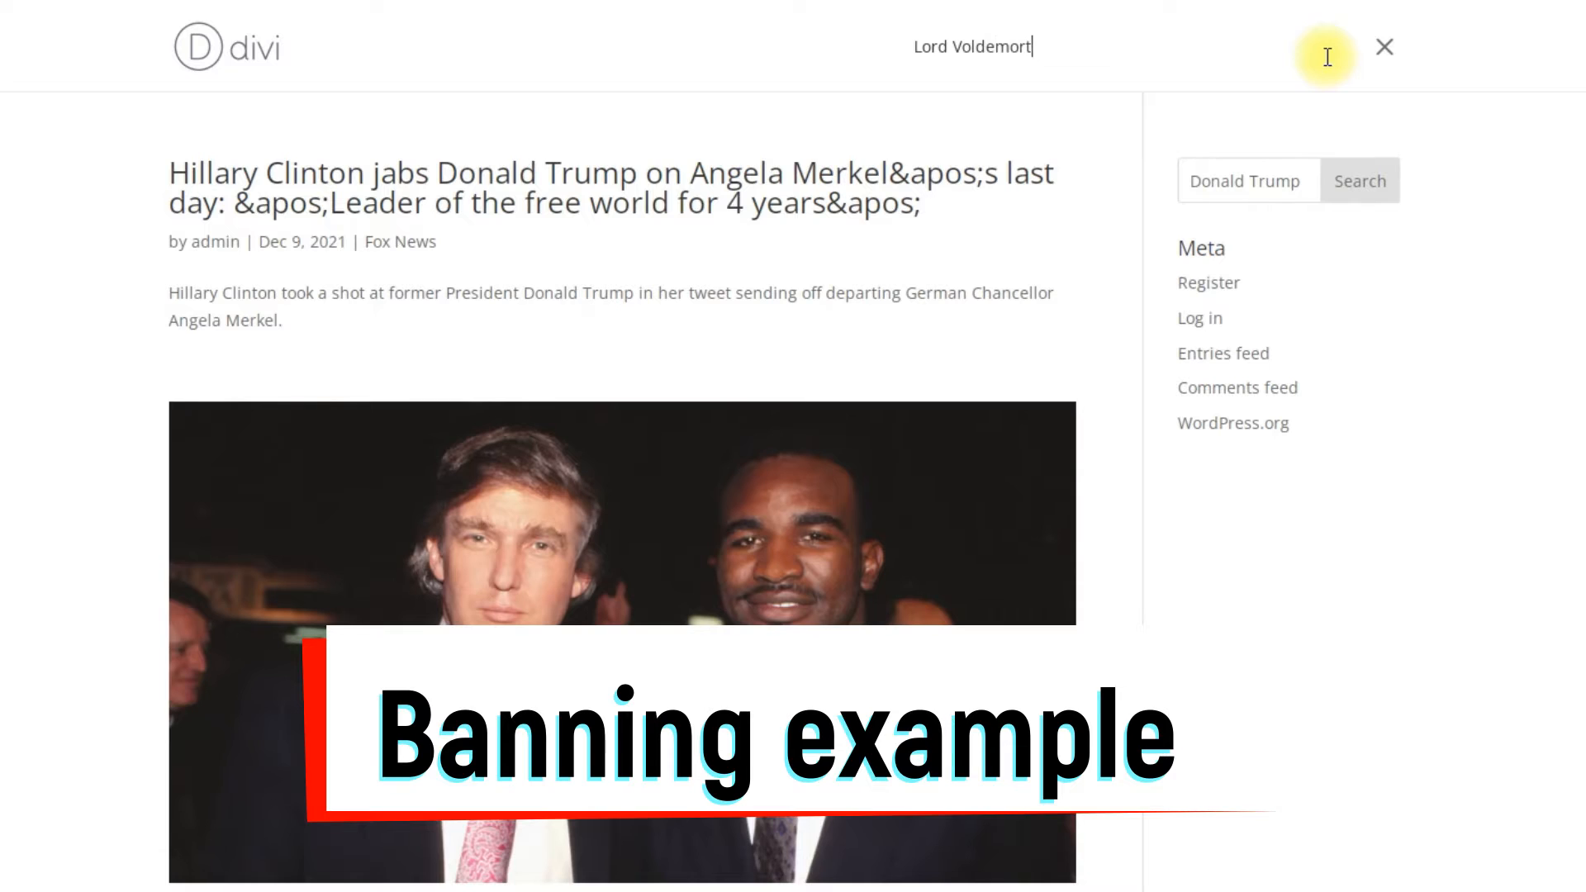
key(Return)
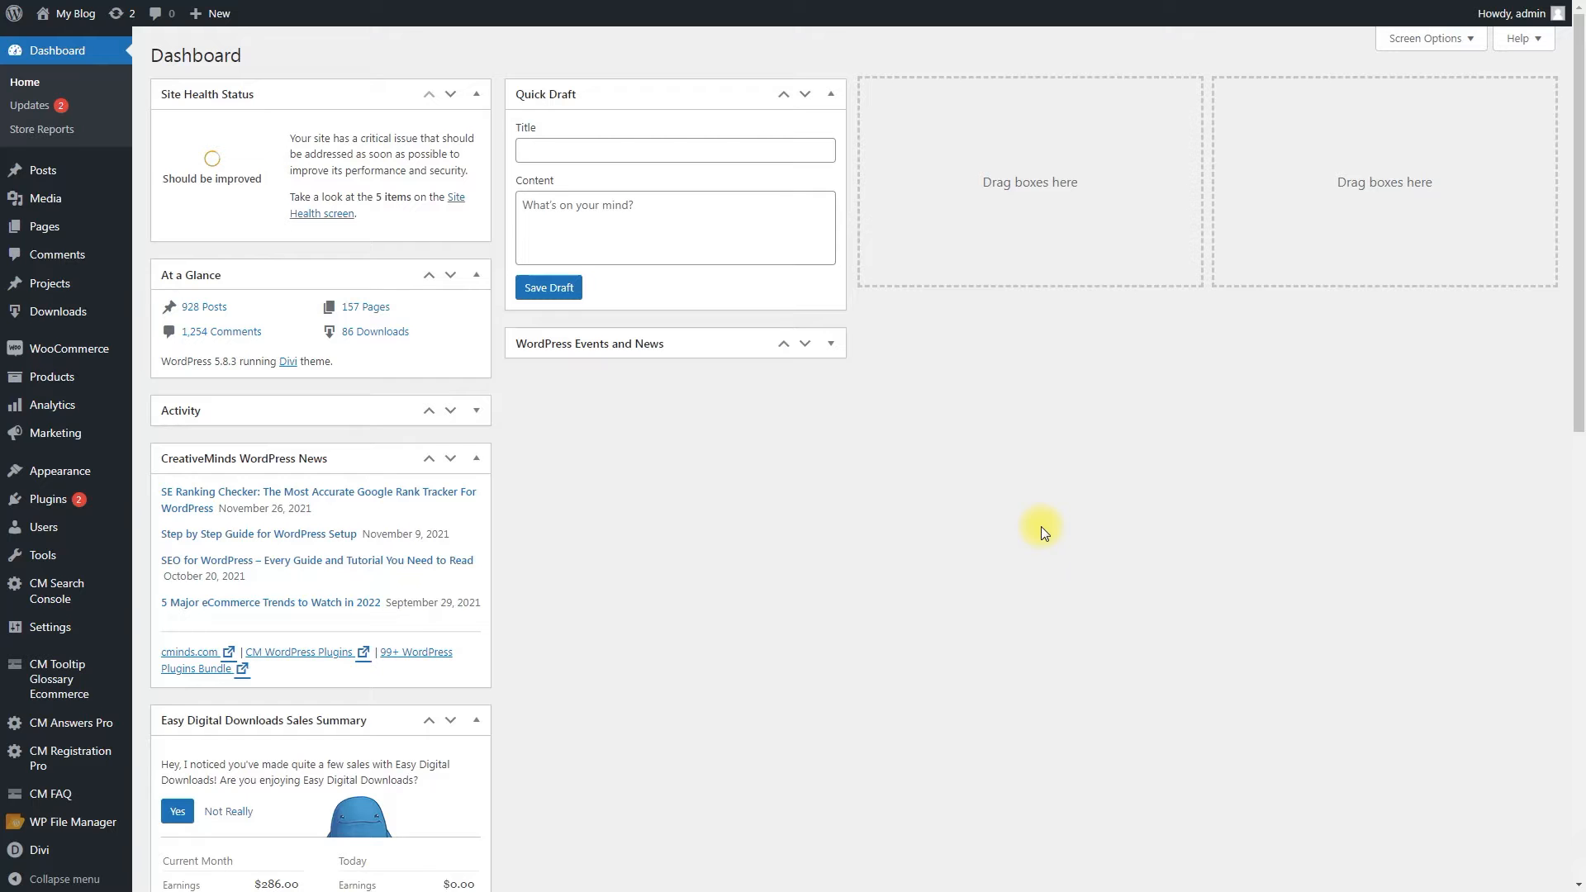
Step: Open the CM Search Console settings in the WordPress admin and save them with the current options
mouse_move(74, 590)
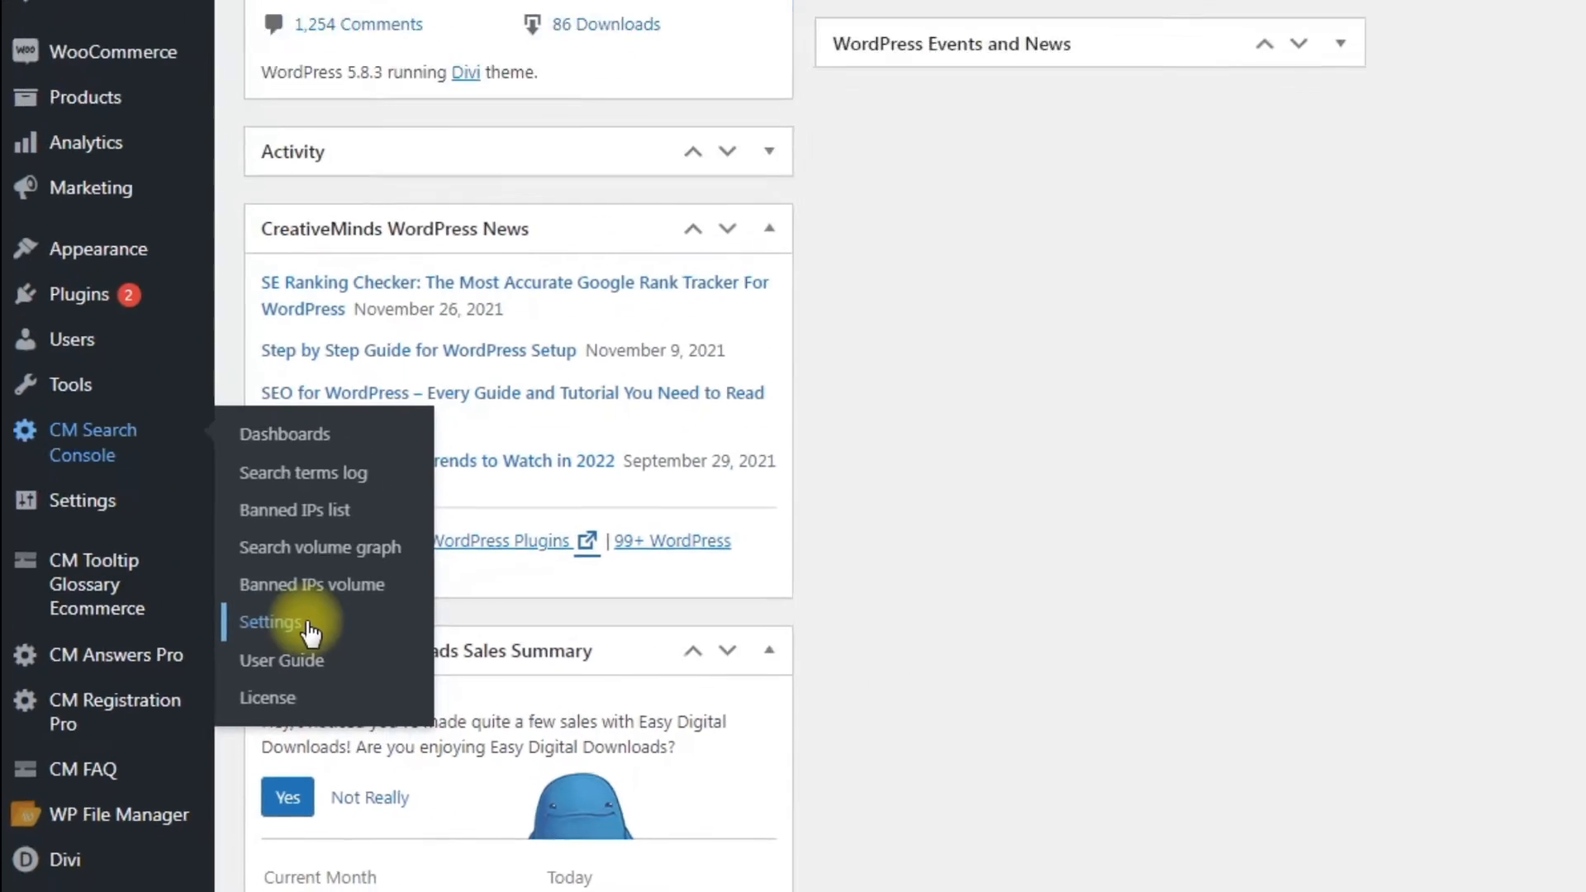
click(380, 572)
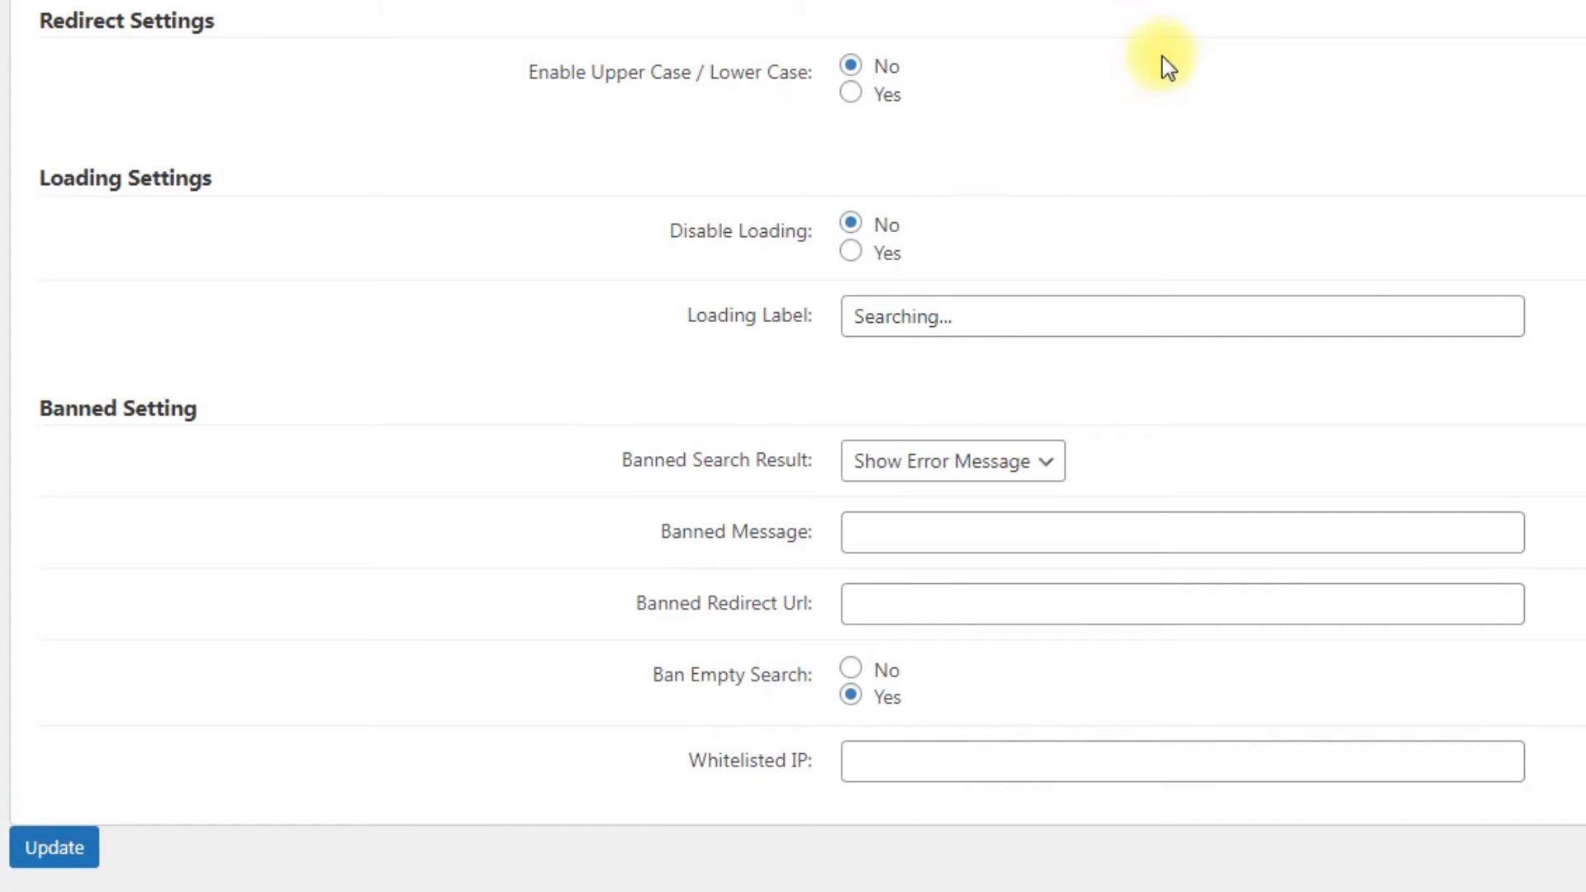
click(72, 851)
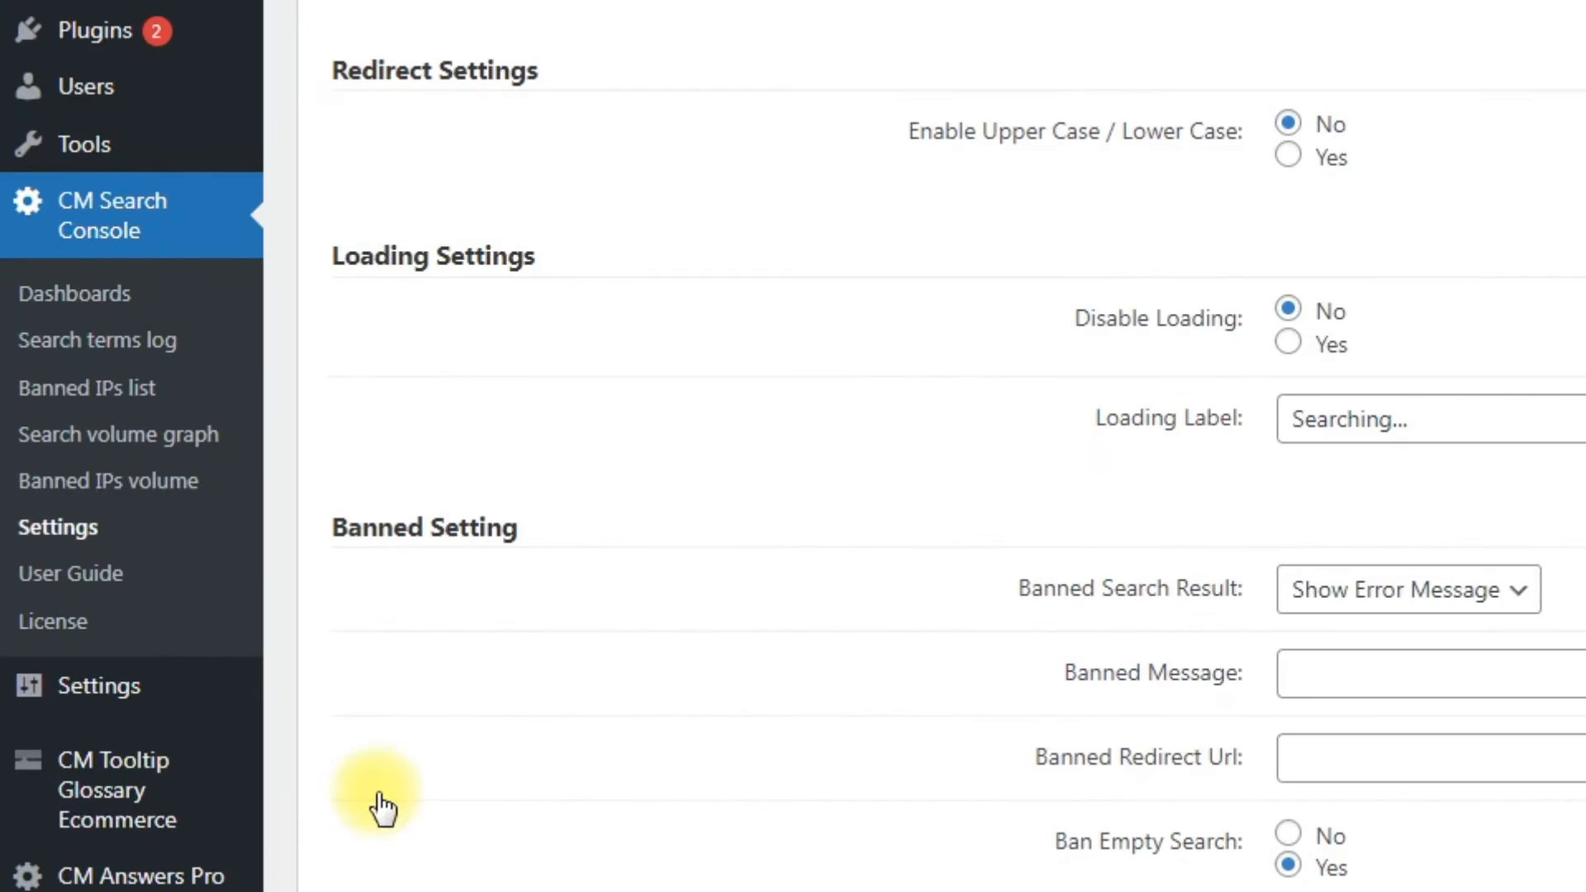
Step: In the Replace Dashboard, map the keyword "Banister Crumblebench" to the replace term "Benedict Cumberbatch" and save the changes
click(151, 291)
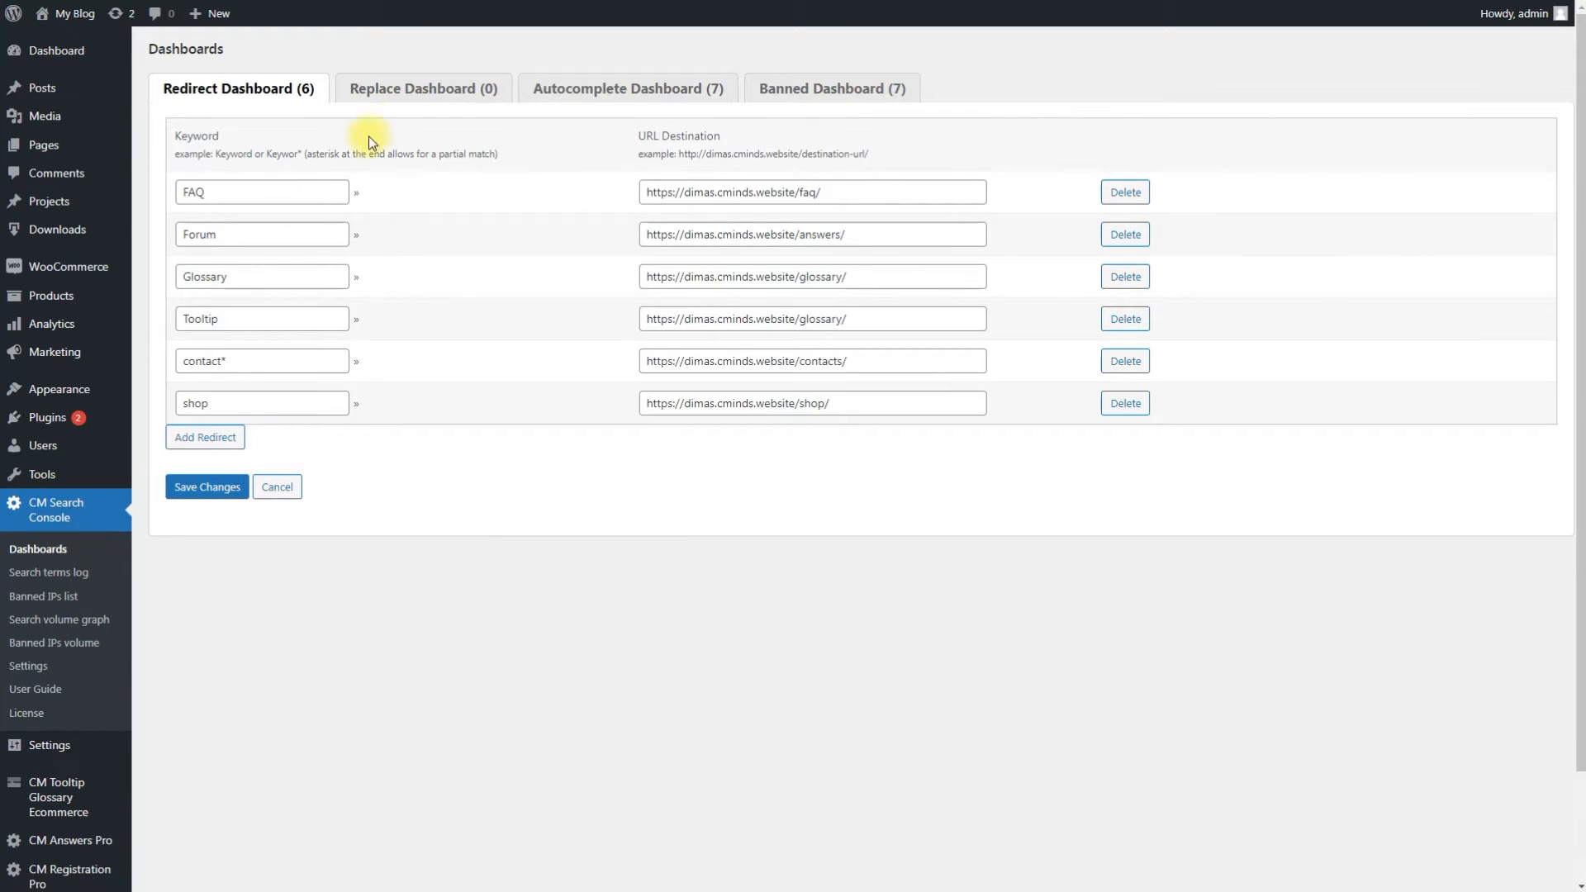
click(437, 89)
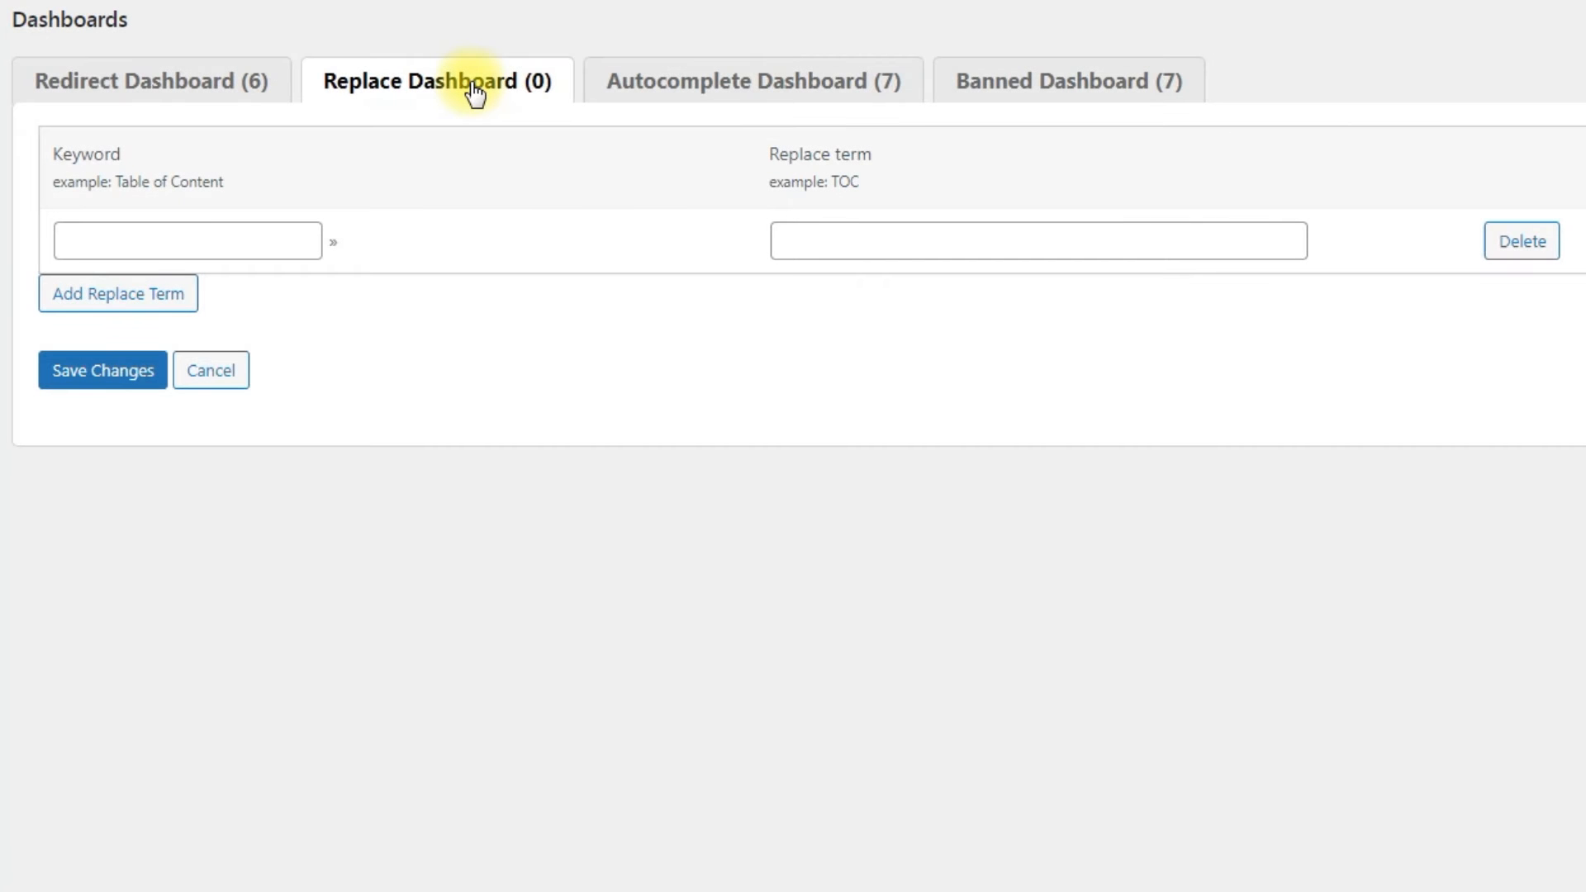
click(277, 238)
key(ctrl+v)
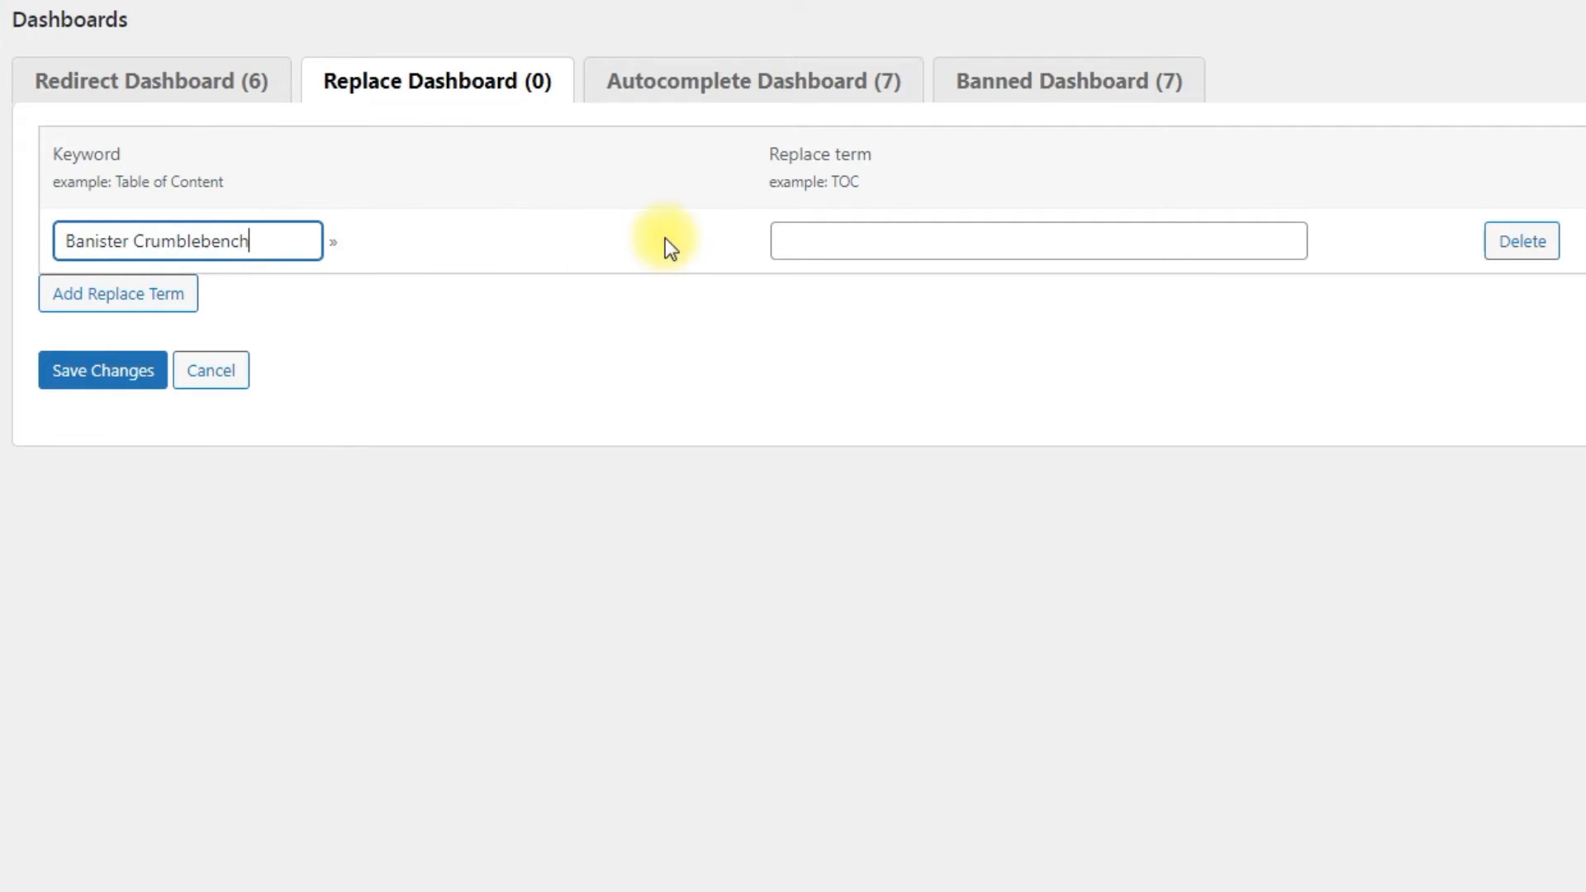
click(855, 248)
text(Benedict Cumberbatch)
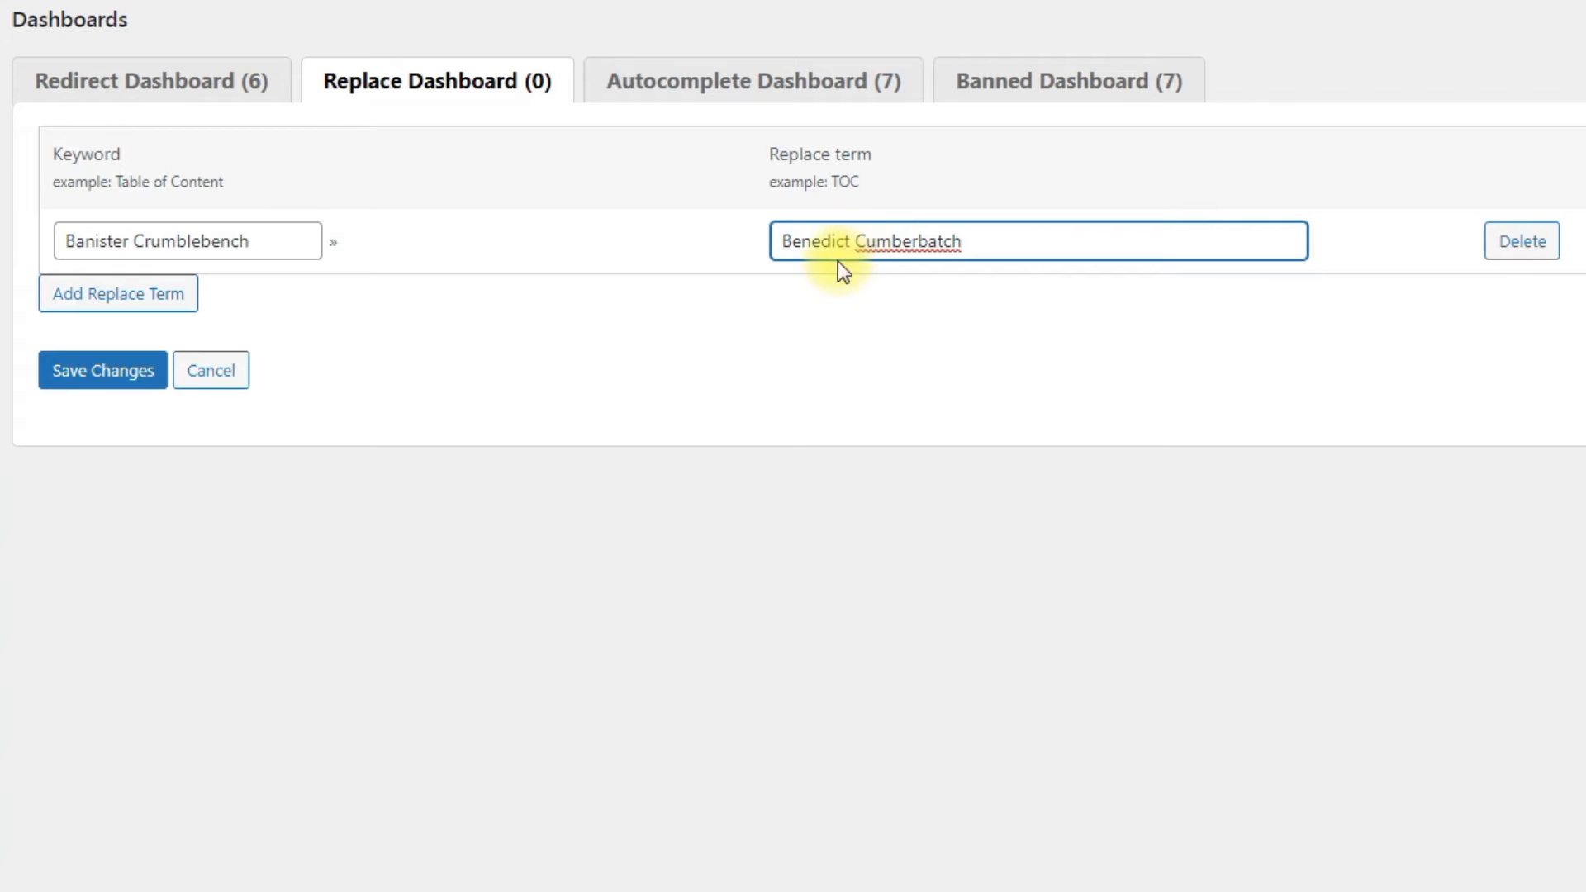
click(132, 374)
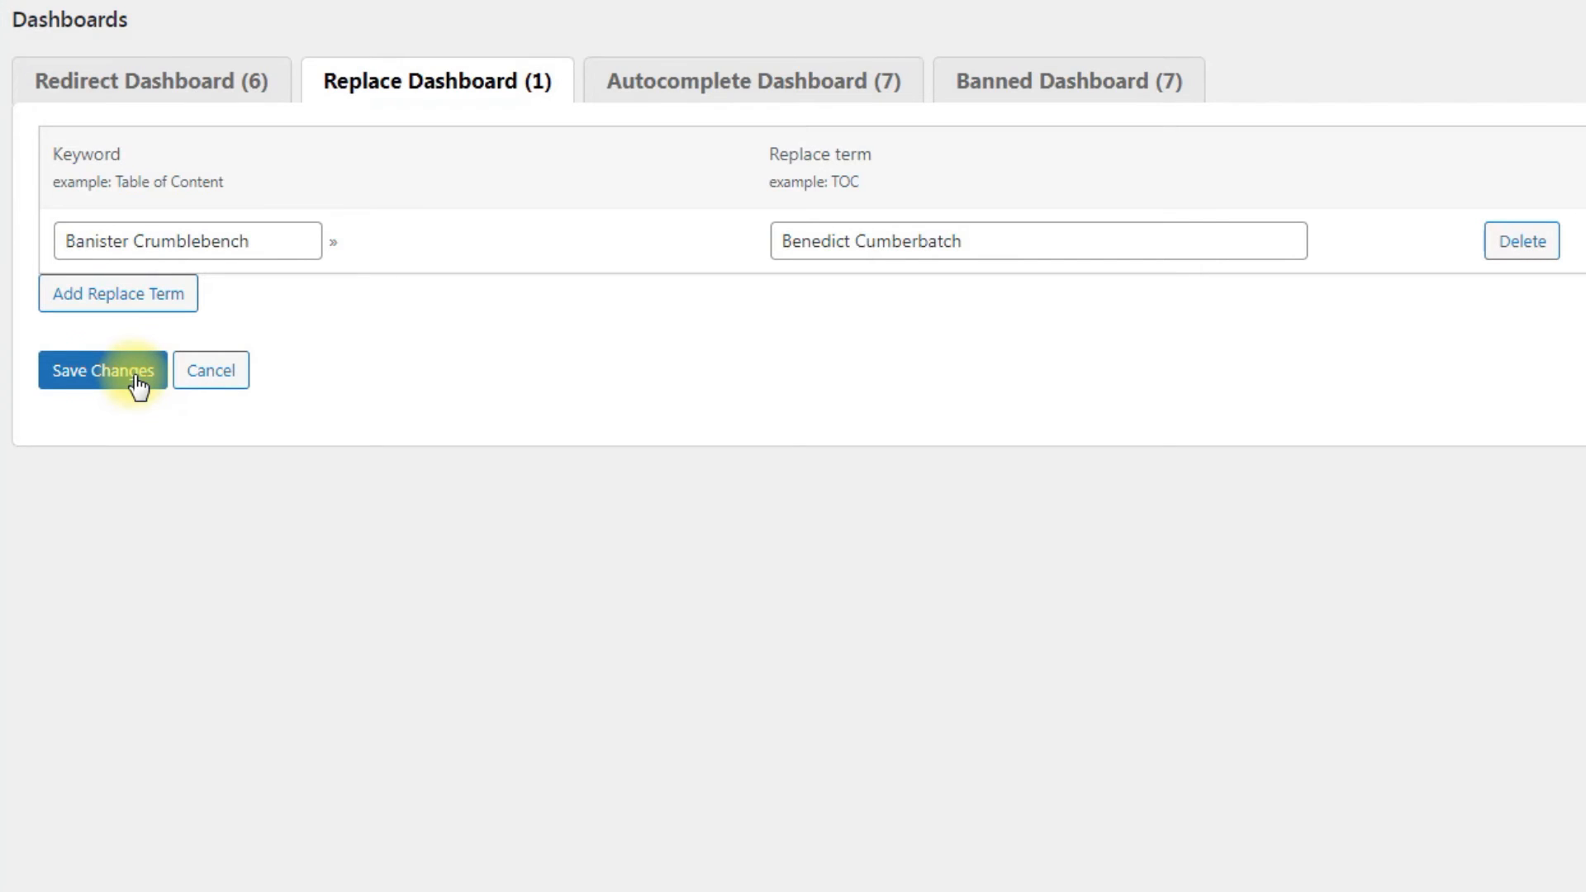
Step: Add a second replace term that maps "Benedict Cucumberbatch" to "Benedict Cumberbatch"
click(153, 301)
click(240, 309)
text(Benedict Cucumberbatch)
click(922, 314)
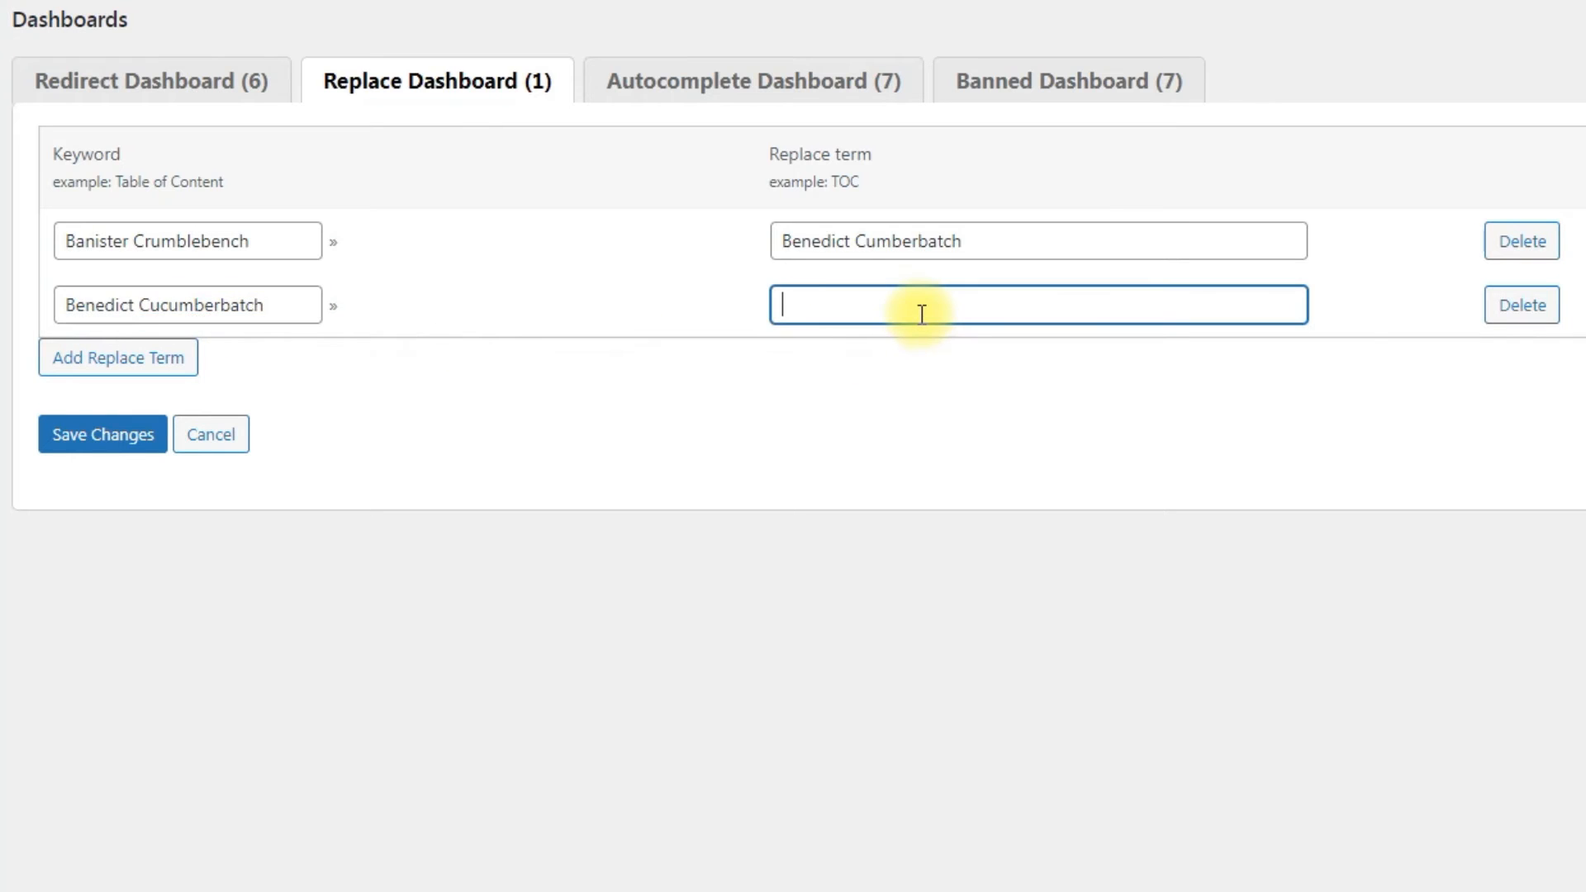
text(Benedict Cumberbatch)
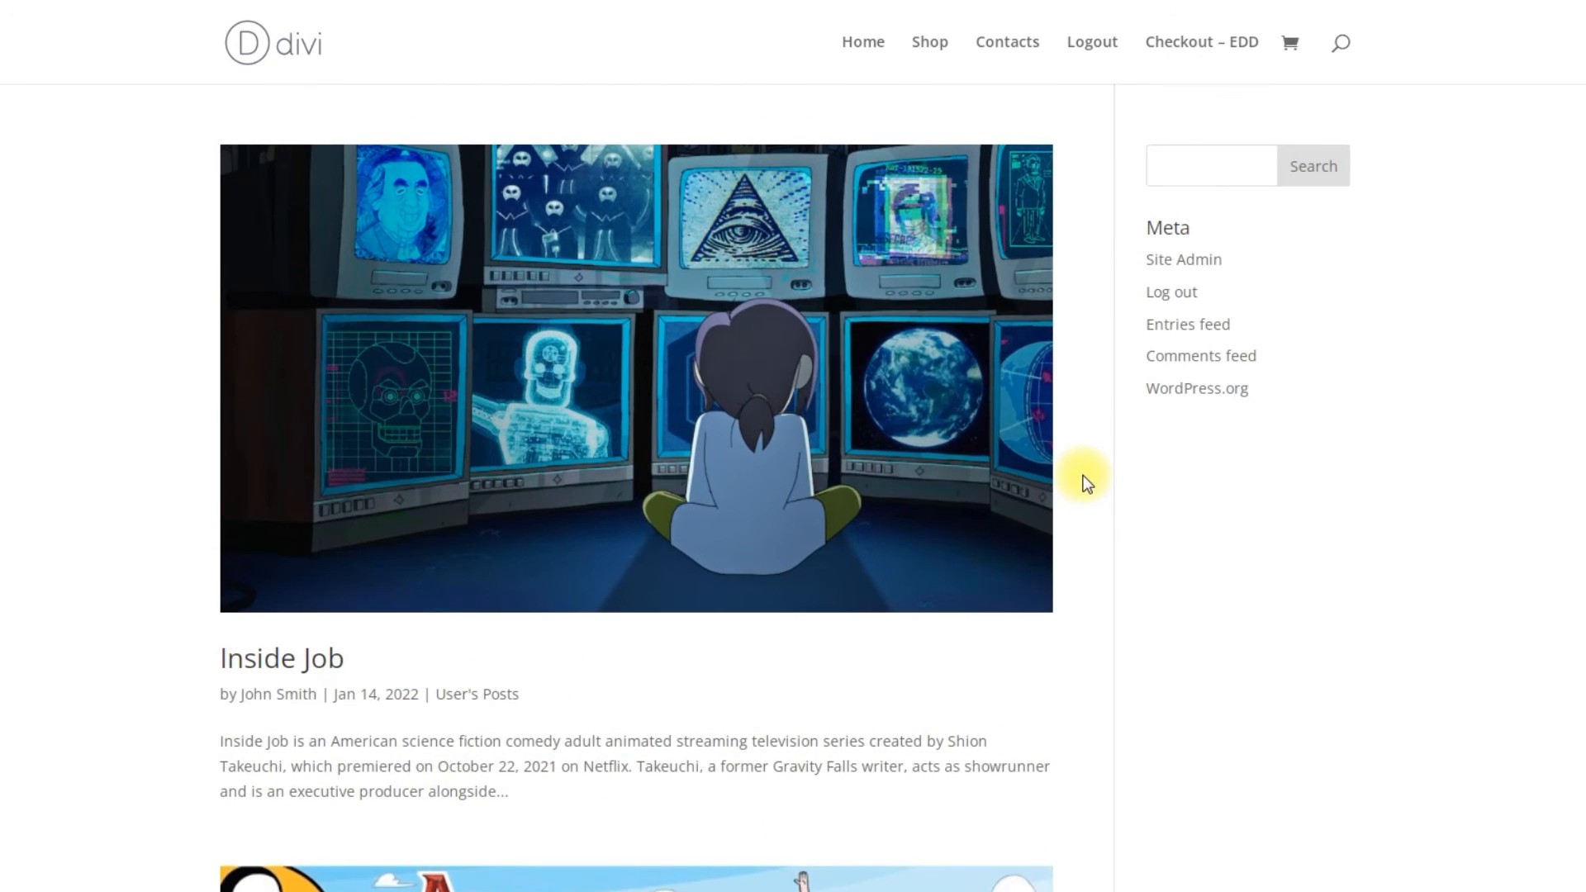
Step: On the site's front end, open the header search and paste the copied search term
click(1340, 44)
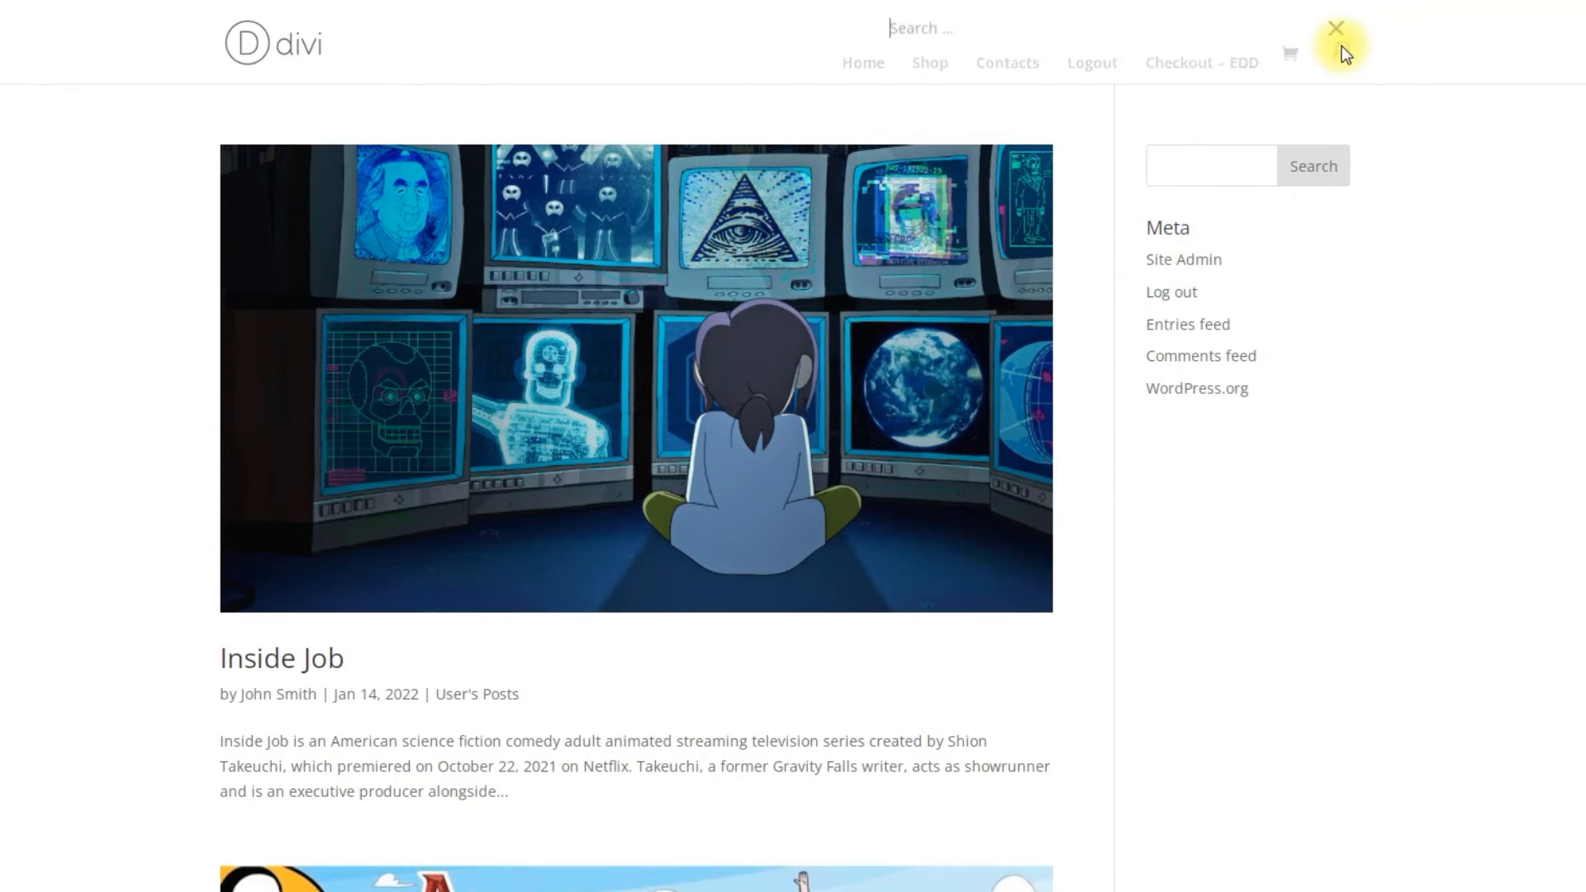
key(ctrl+v)
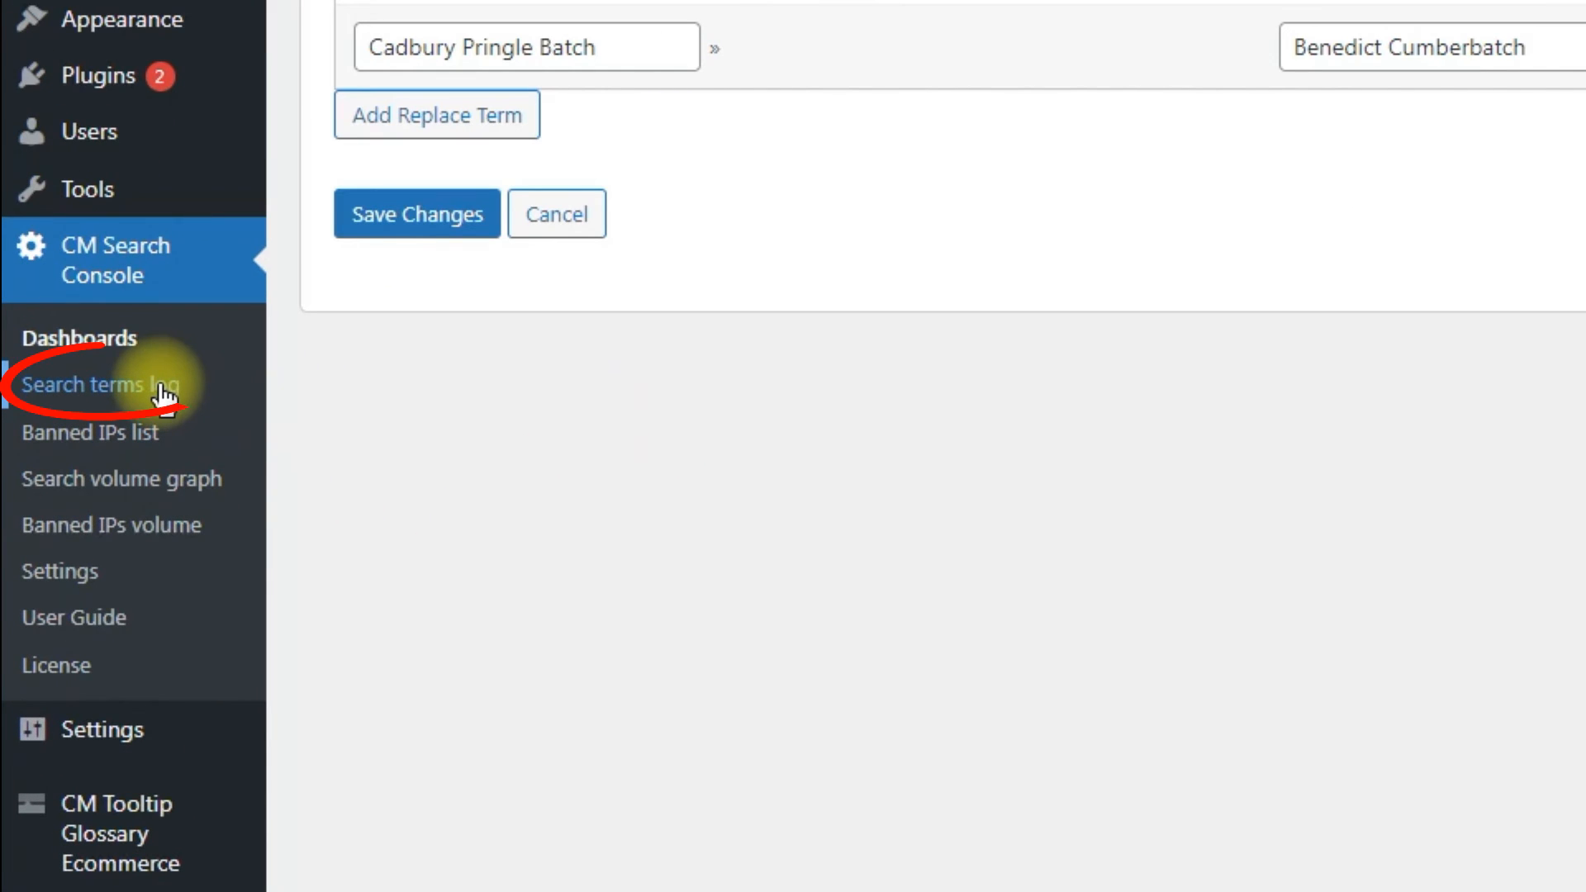
Step: Open the plugin's search terms log and view the calendar of the start date filter
click(161, 390)
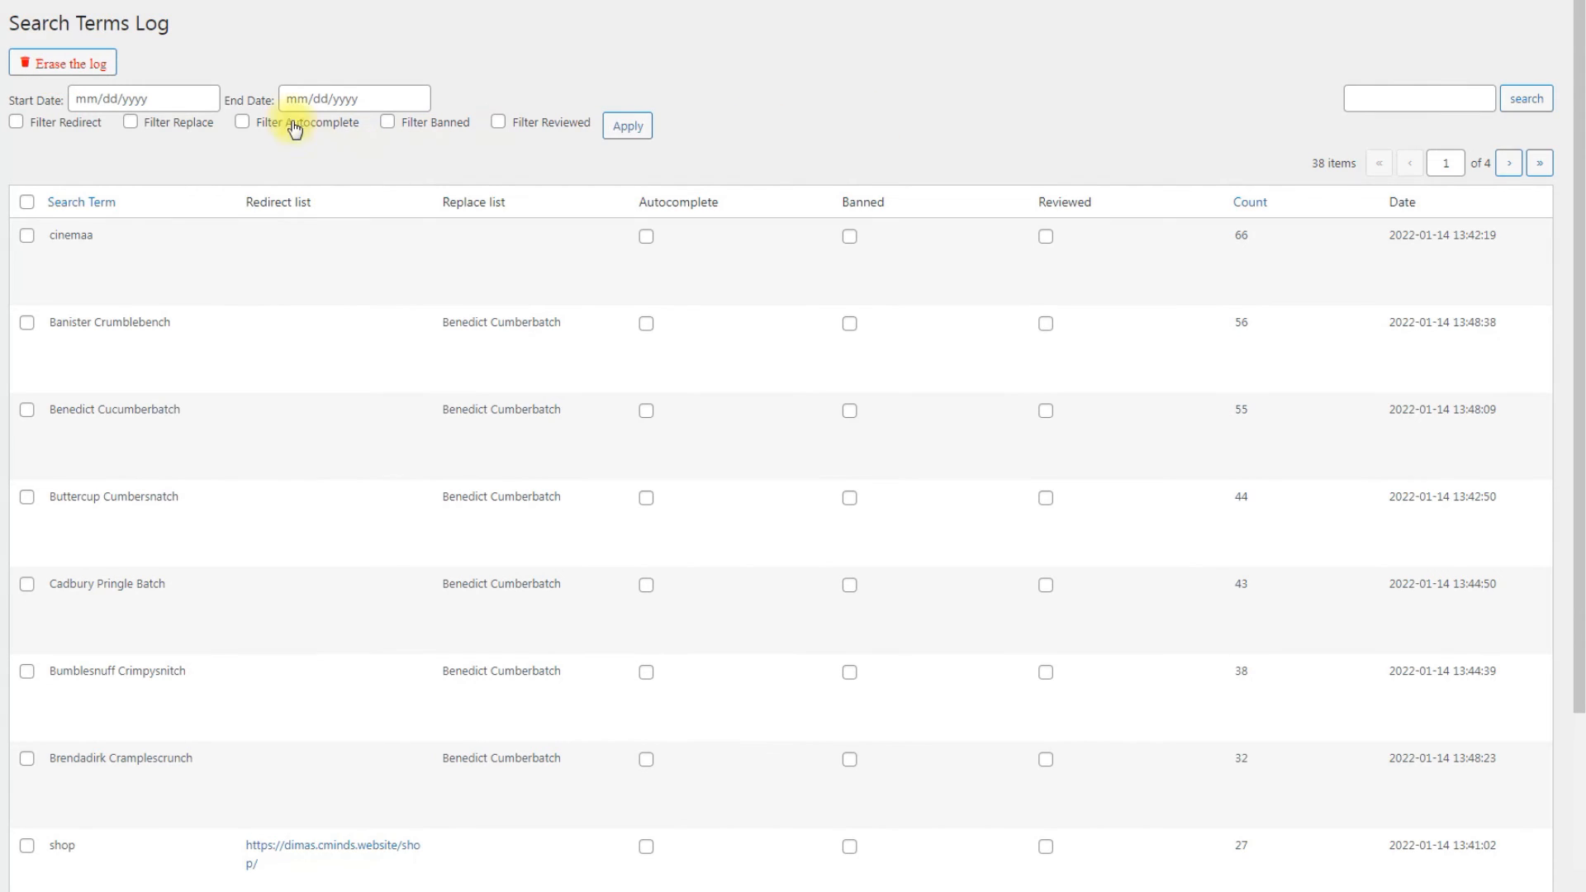
click(216, 98)
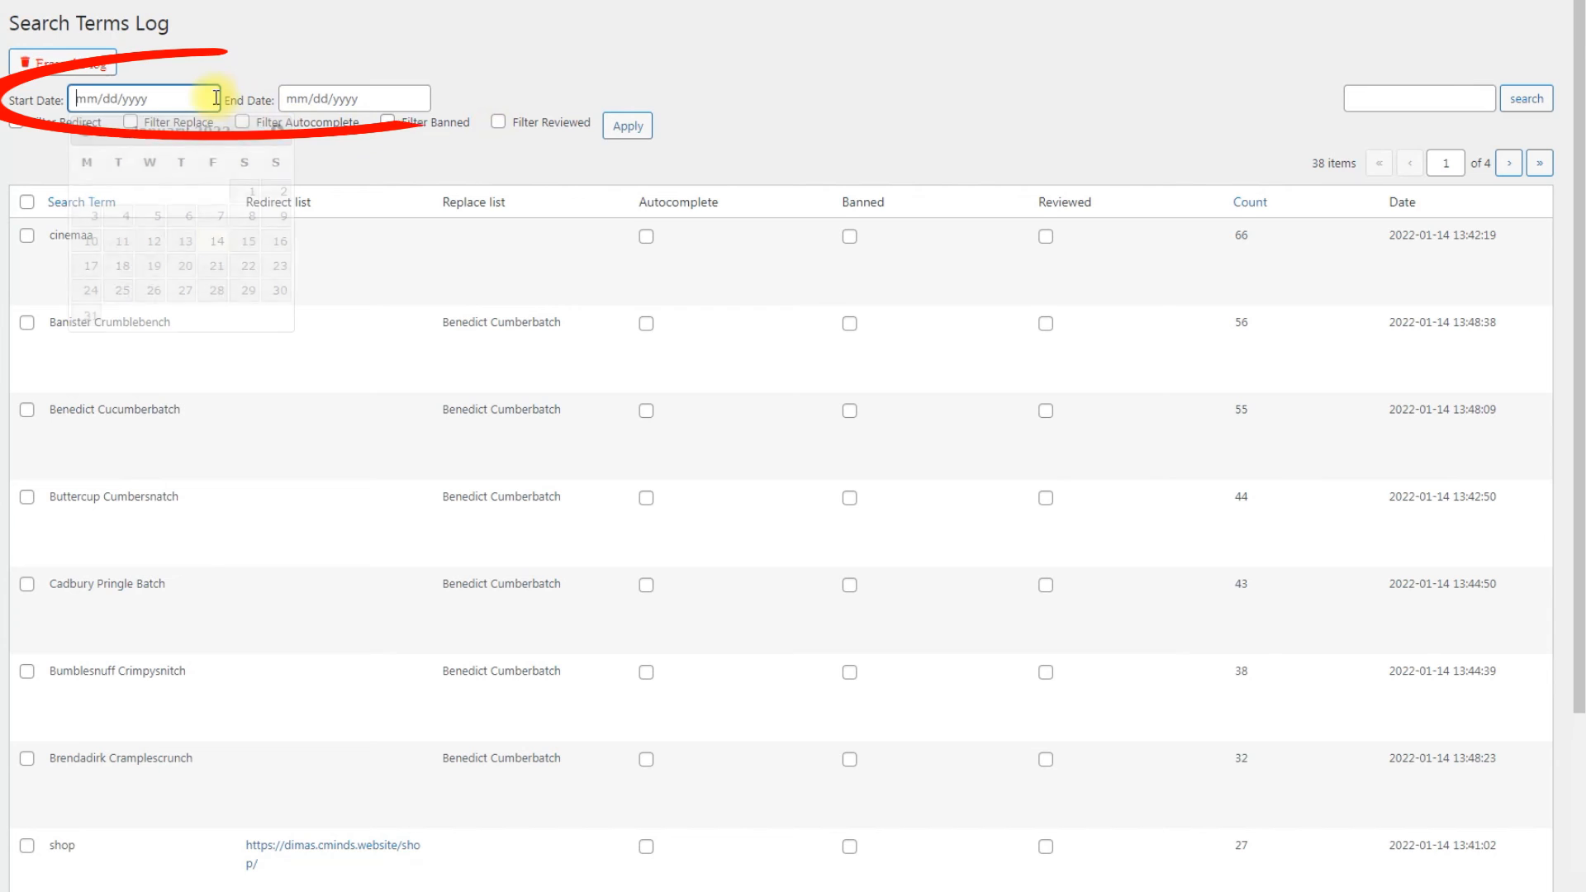
click(799, 106)
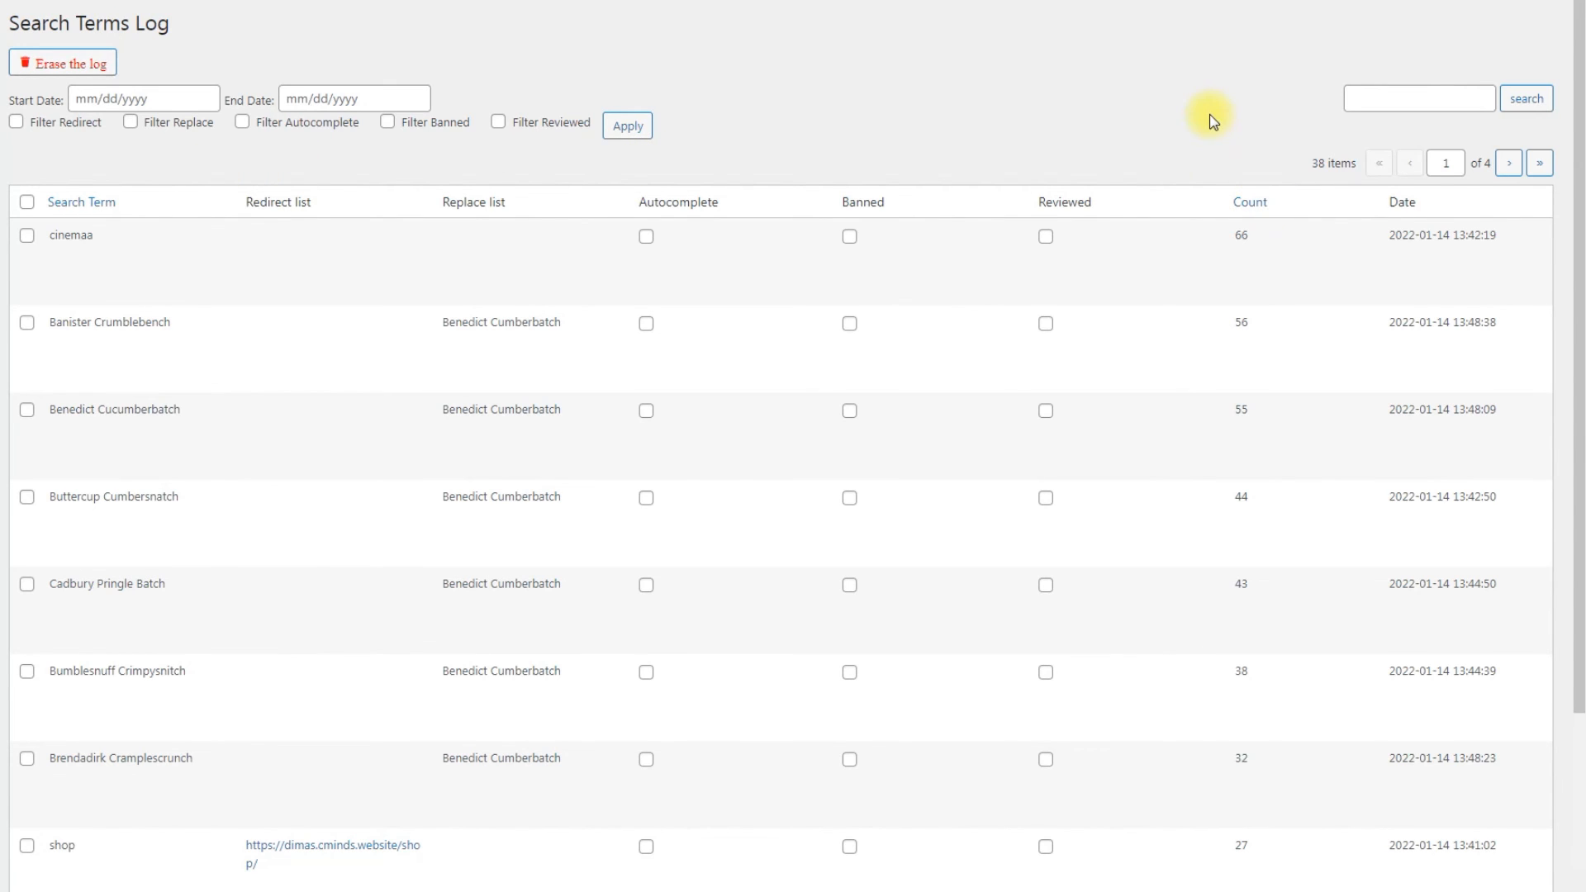
Step: Define "cinema" as the replace term for the logged search term "cinemaa"
mouse_move(299, 266)
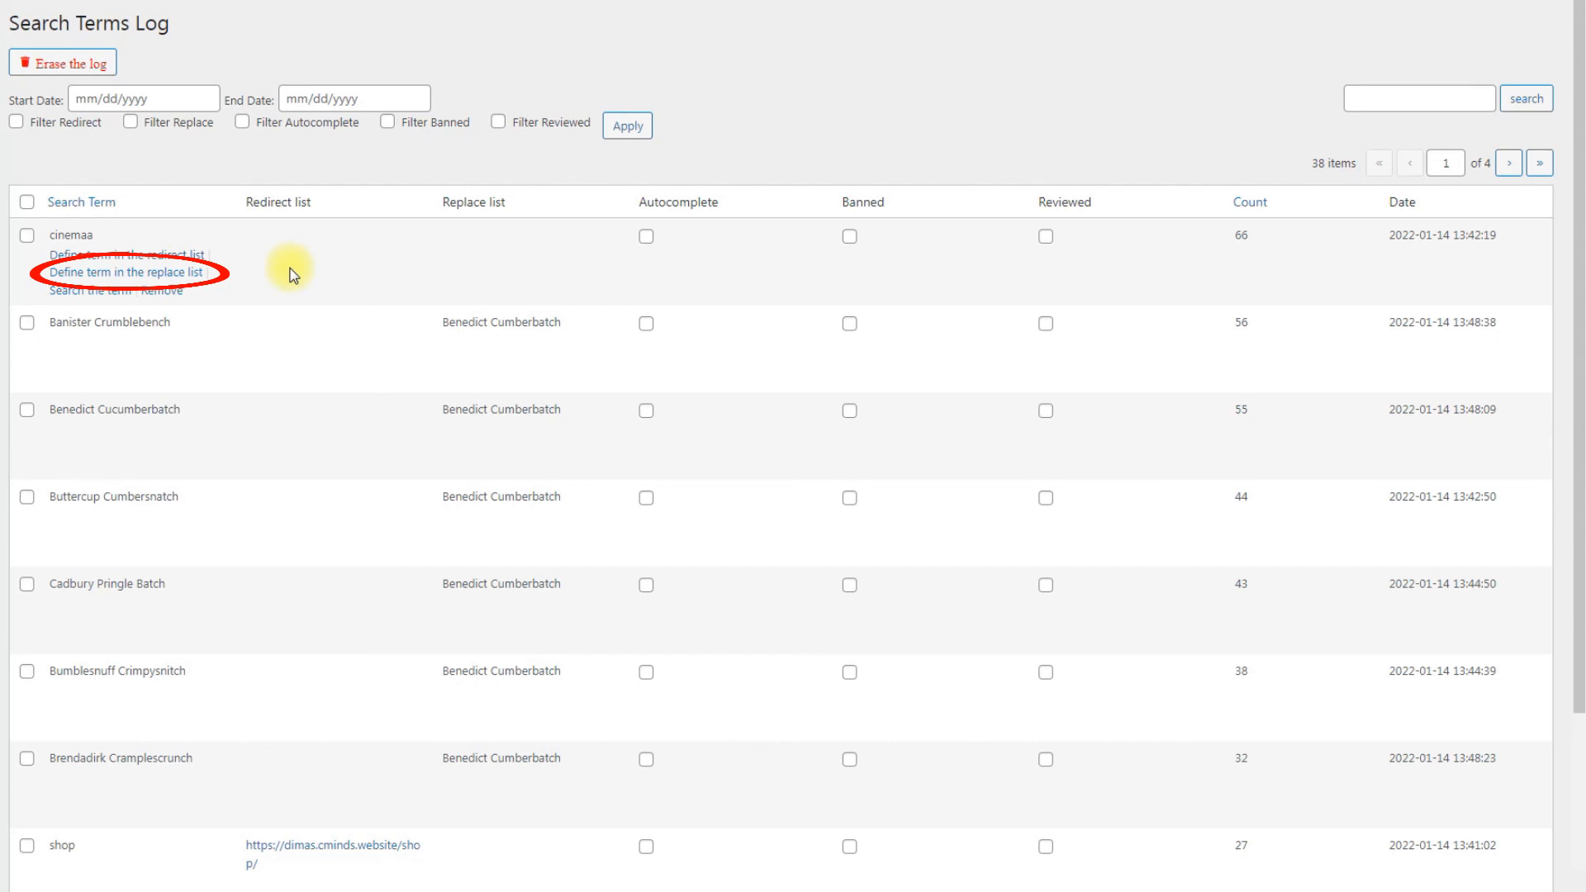
click(189, 275)
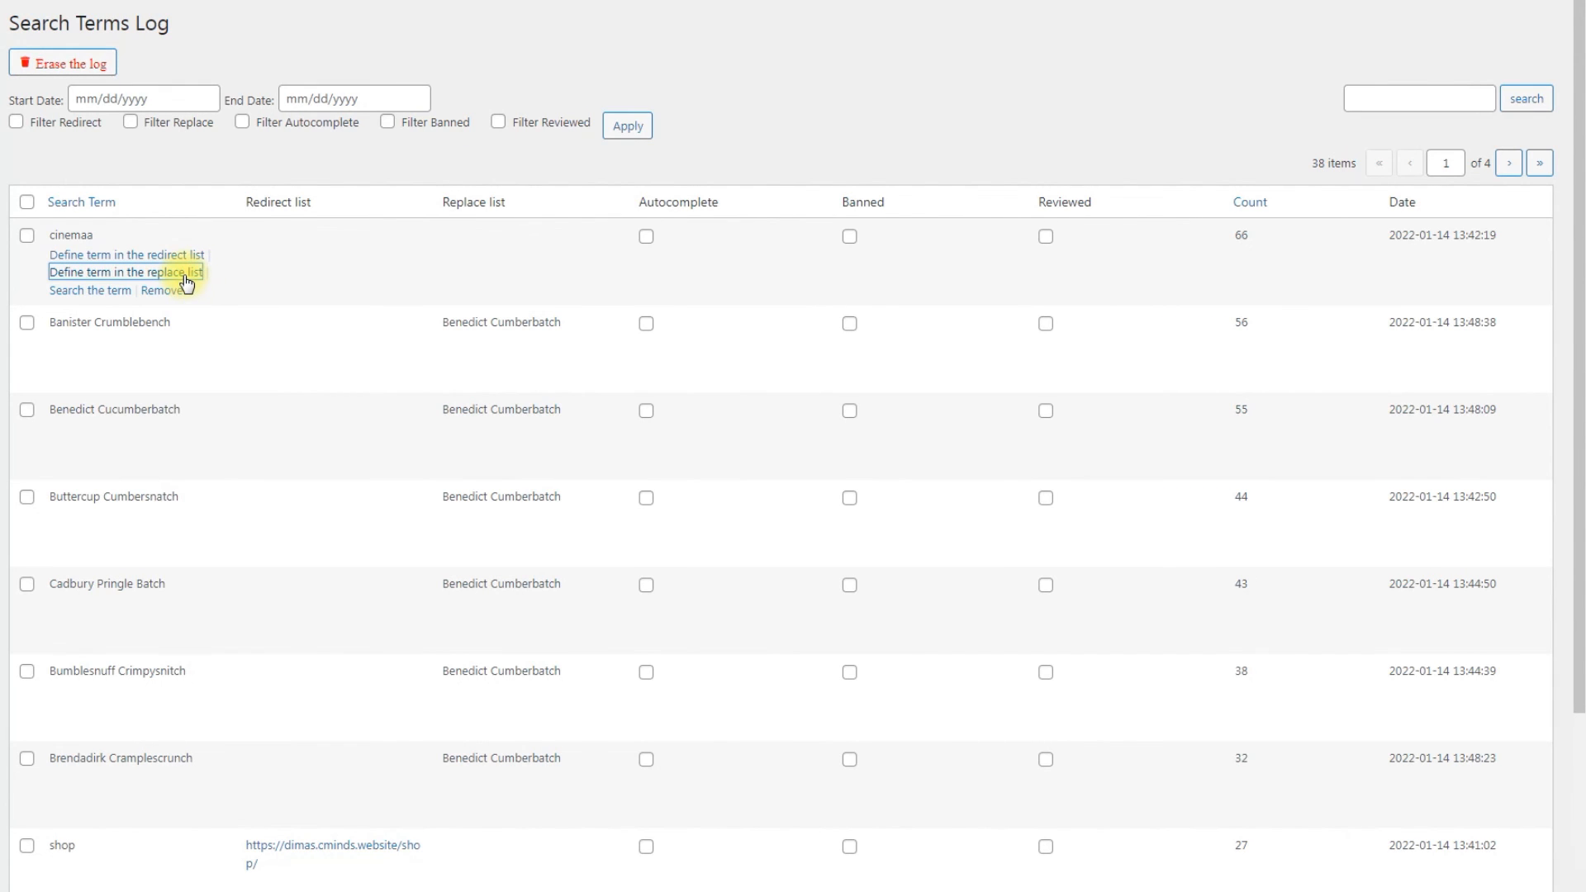
click(490, 241)
text(cinema)
key(Return)
click(452, 282)
click(450, 274)
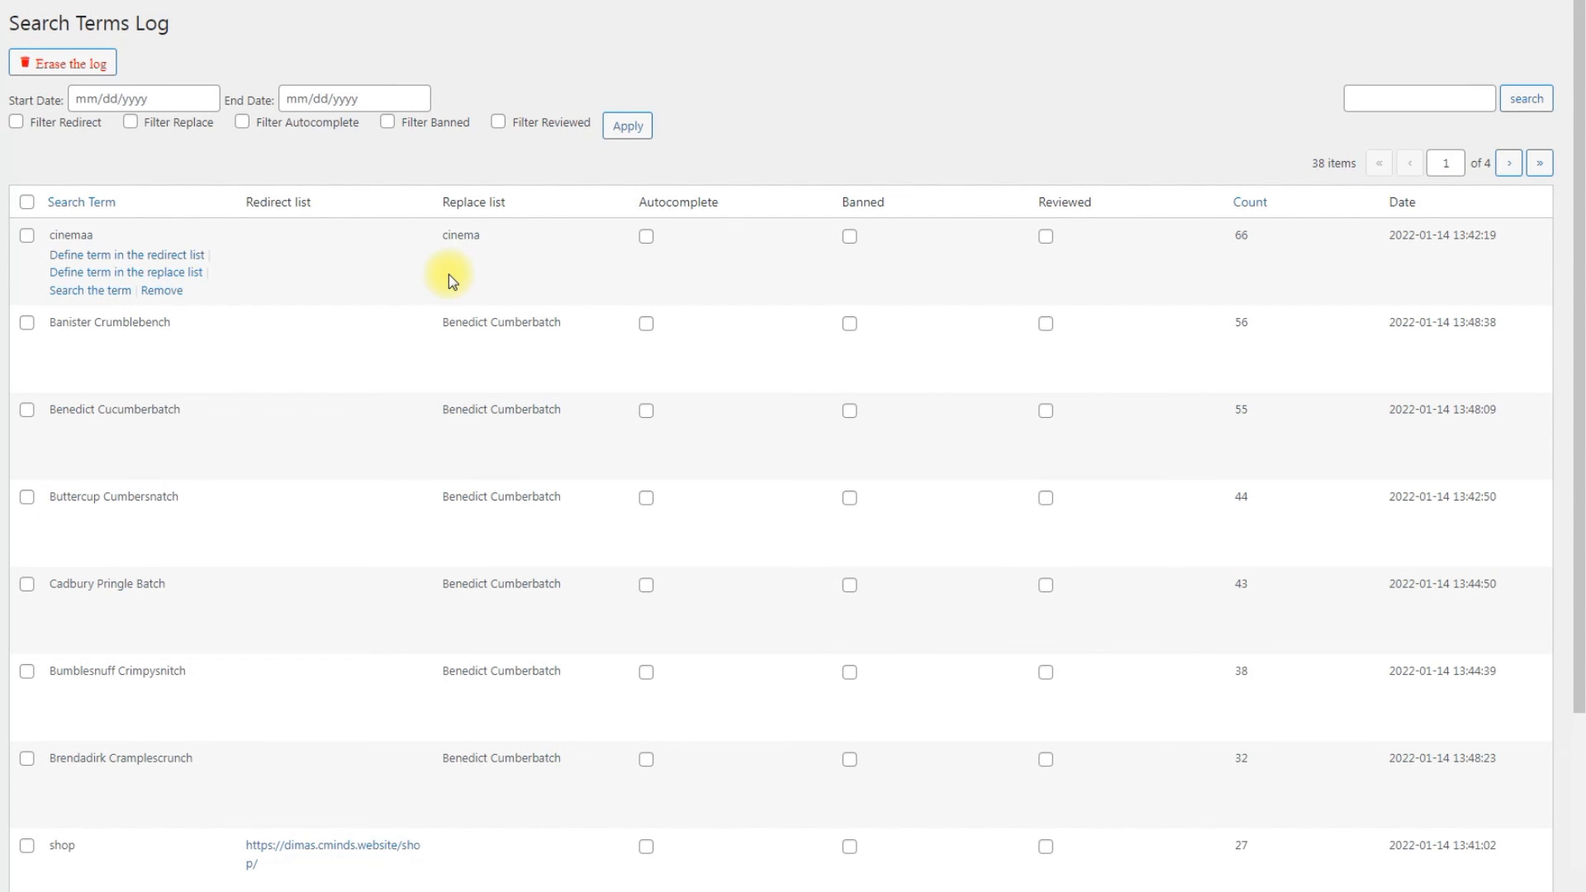
Step: Run a site search for the logged term "cinemaa" from its log entry, and return to the log
click(121, 293)
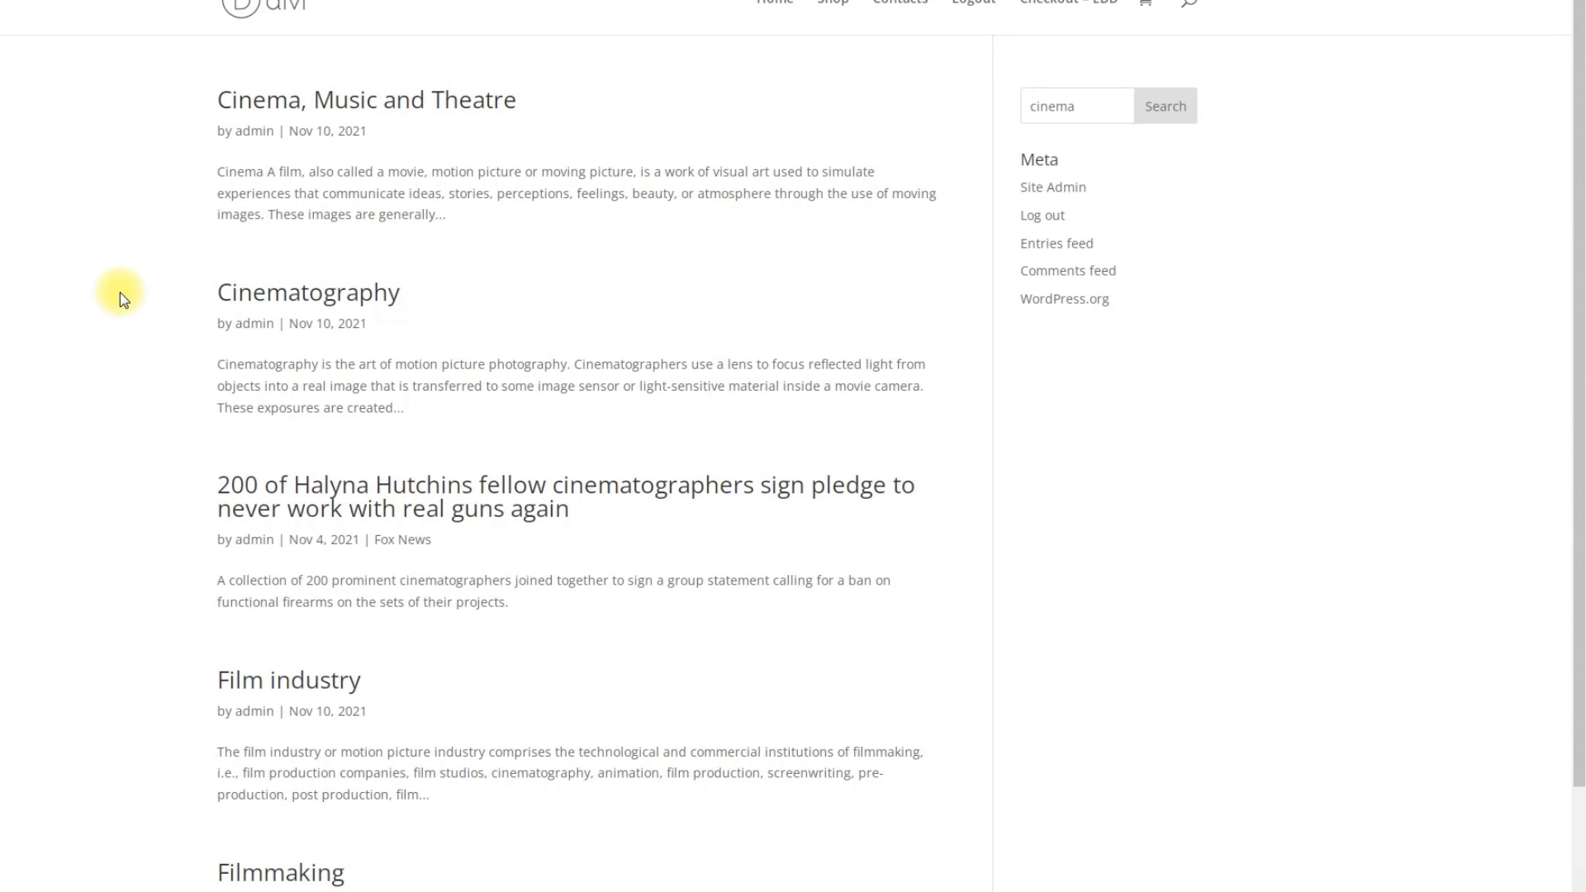
key(ctrl+w)
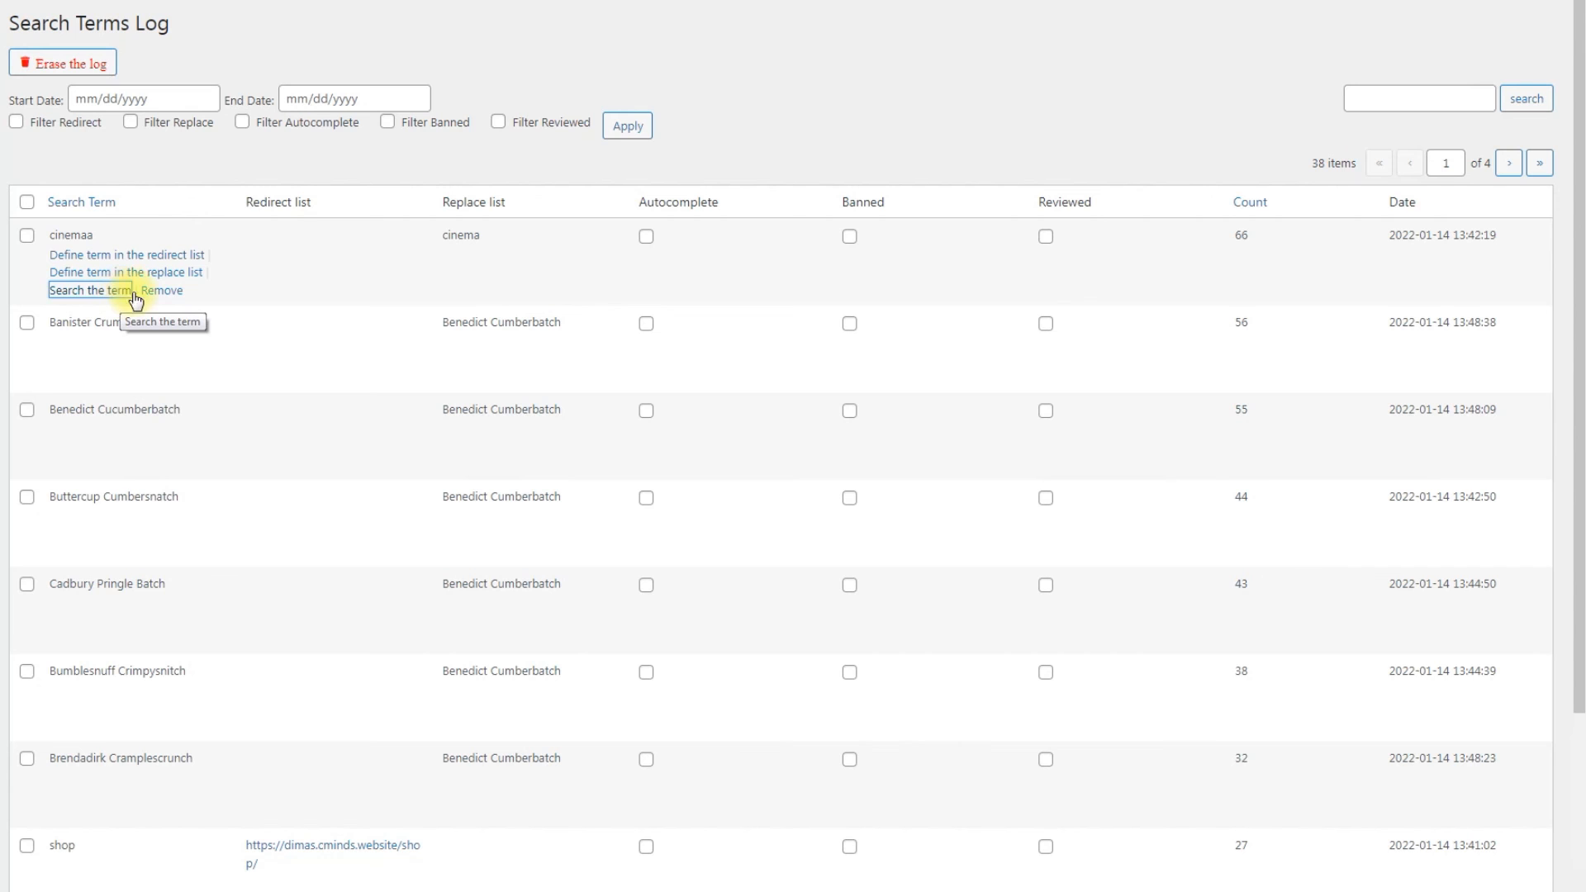
click(300, 296)
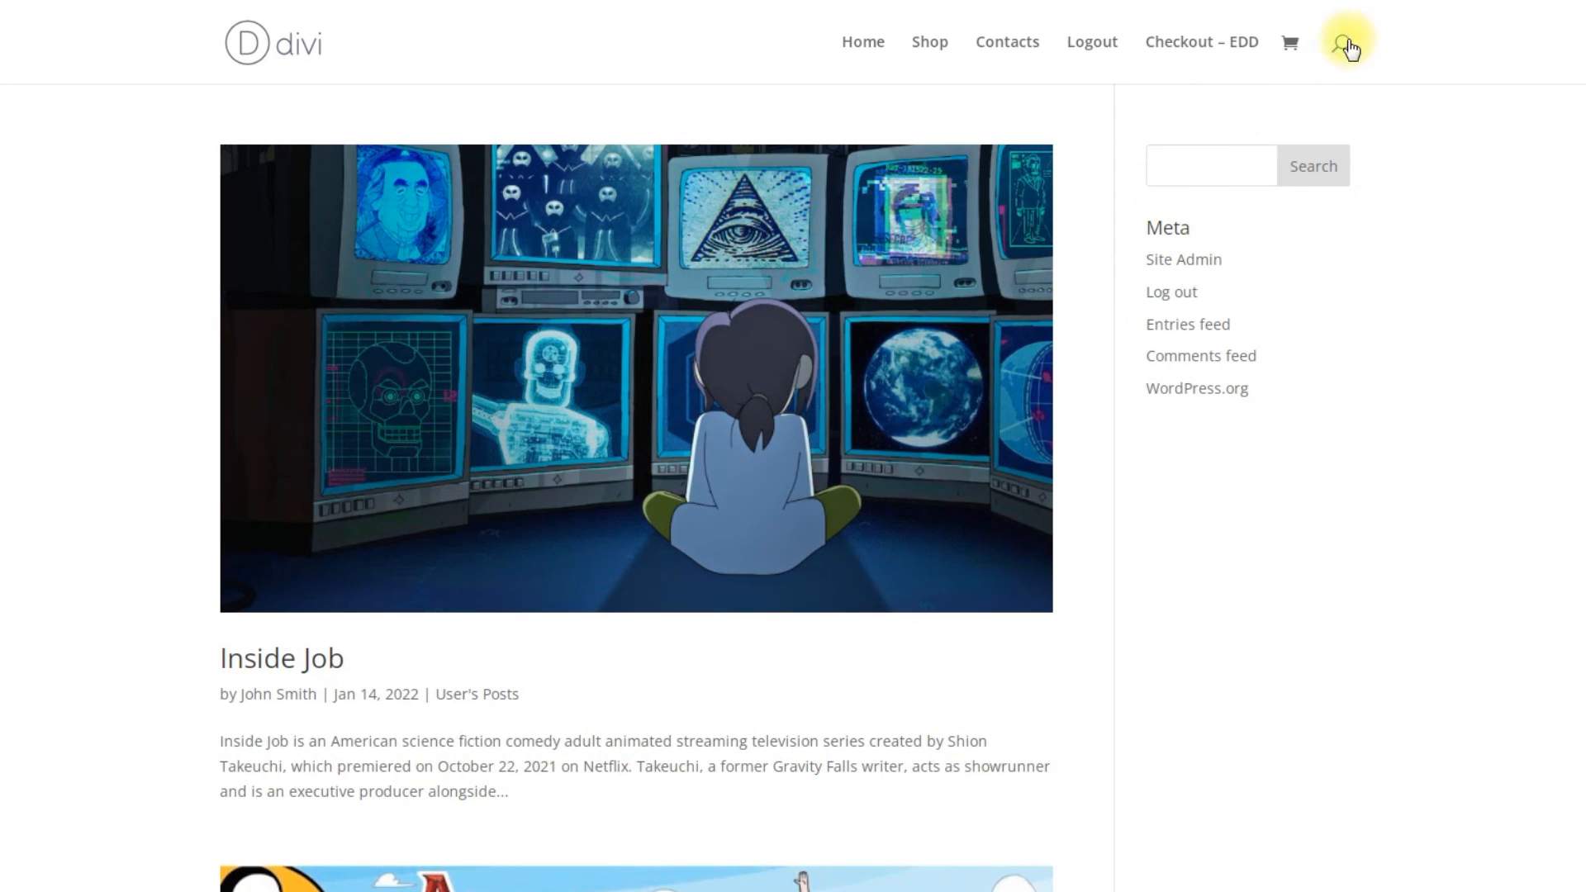
Step: Search the site's front end for "Banister Crumblebench" to test the replacement
click(1344, 43)
text(Banister Crumblebench)
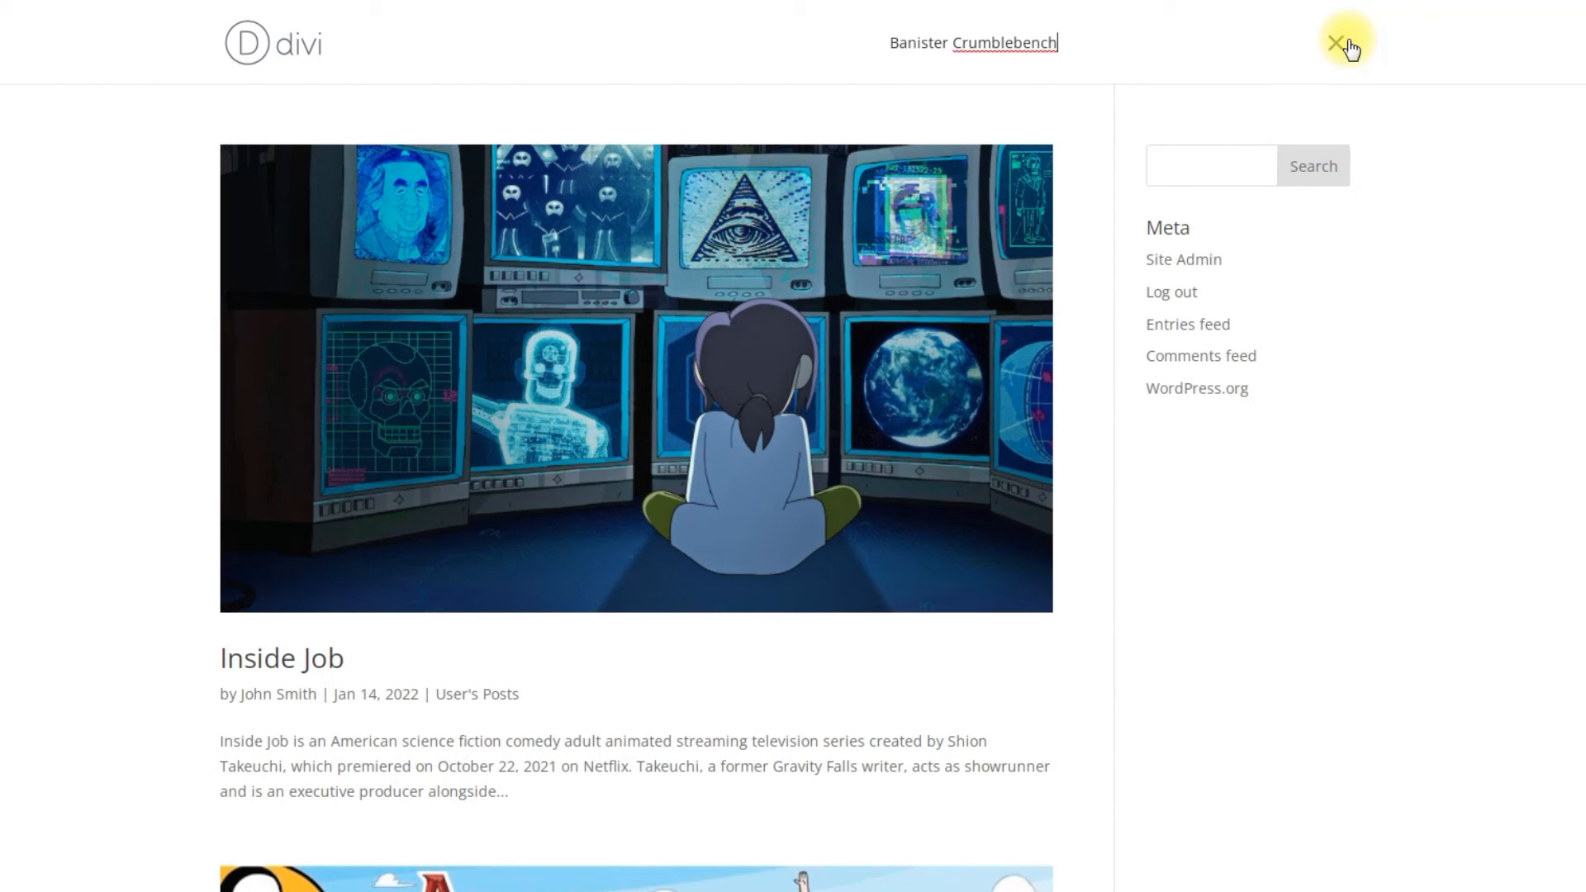